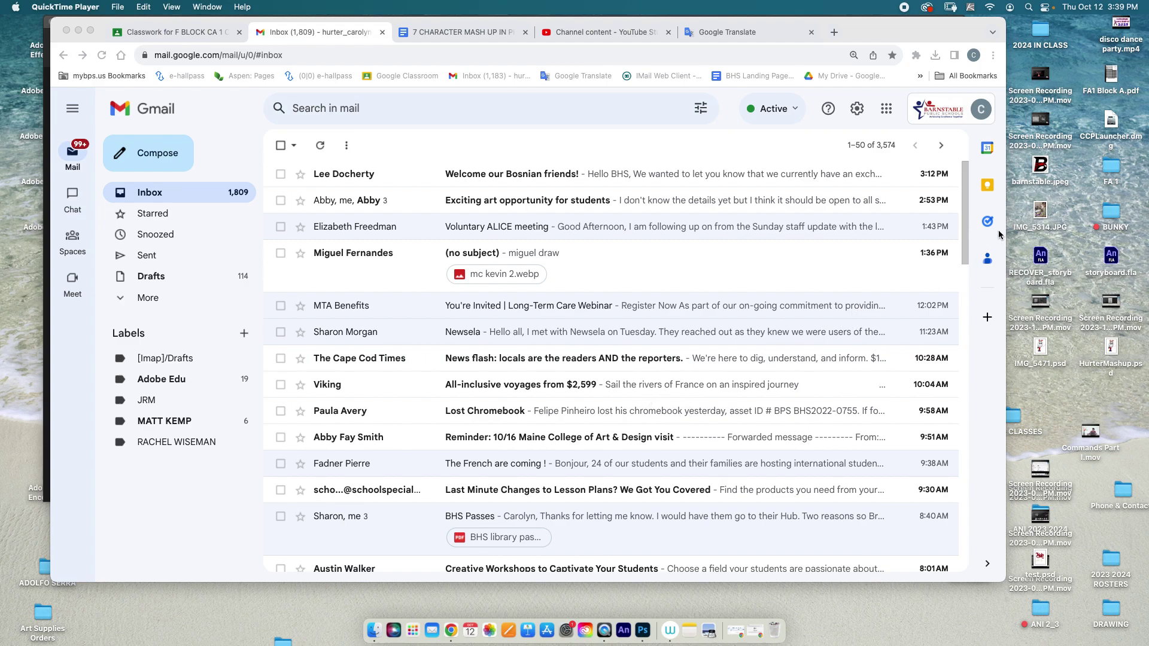
- Find the self-sent e-mail in the inbox and download its attached sketch IMG_5442 2.jpg
{"action": "left_click", "coordinate": [966, 239]}
{"action": "left_click_drag", "start_coordinate": [963, 257], "coordinate": [964, 336]}
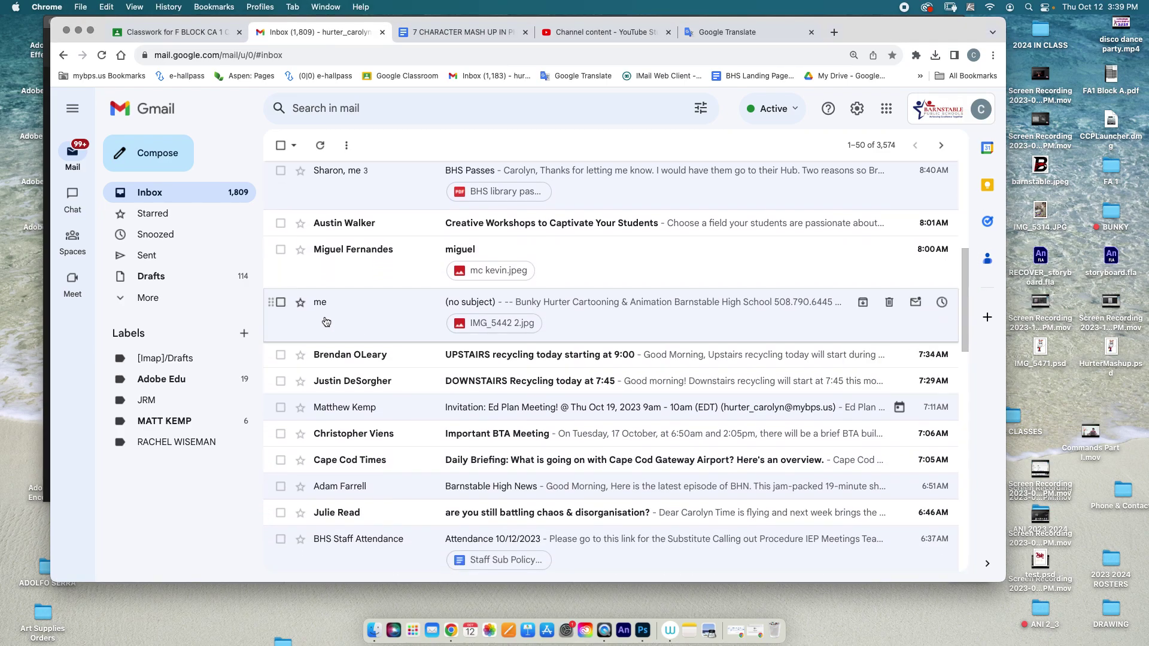
{"action": "left_click", "coordinate": [492, 328]}
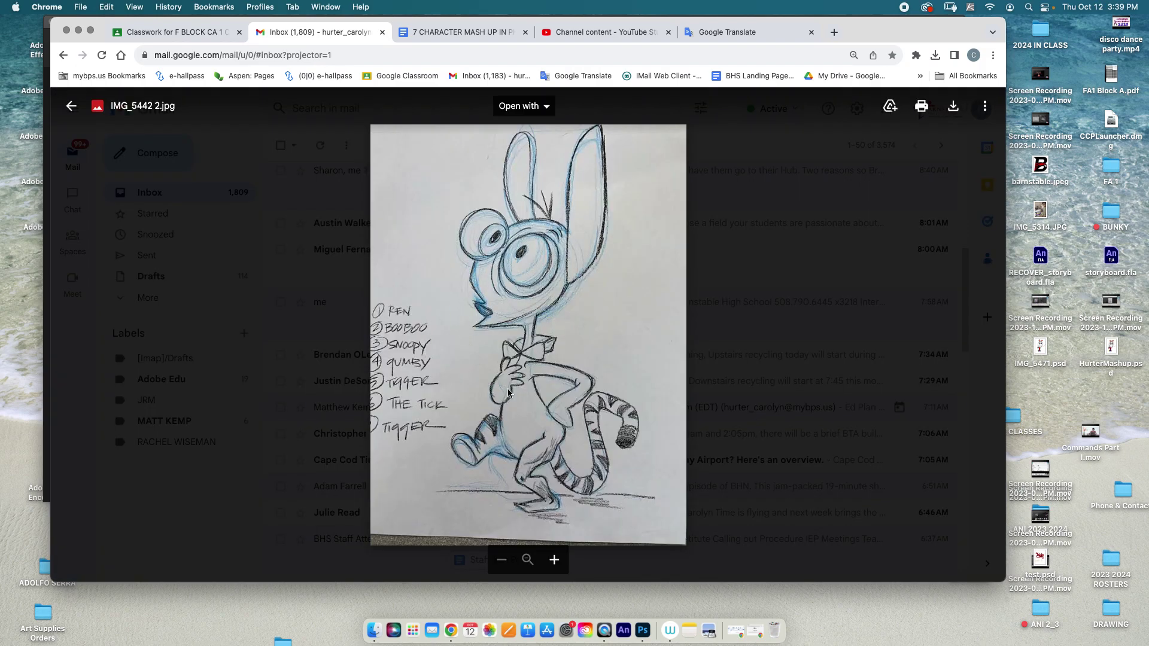
{"action": "left_click", "coordinate": [954, 109]}
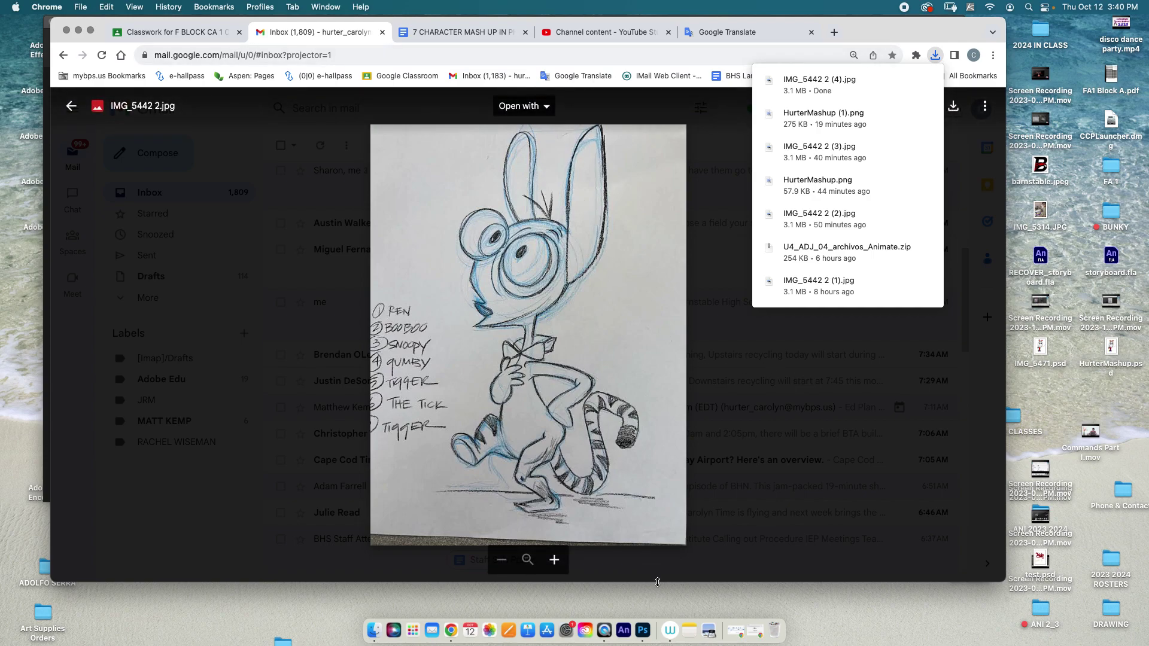
- Switch to Photoshop and create a portrait Letter print document, 8.5 x 11 in at 300 ppi, in RGB with a white background
{"action": "left_click", "coordinate": [643, 631]}
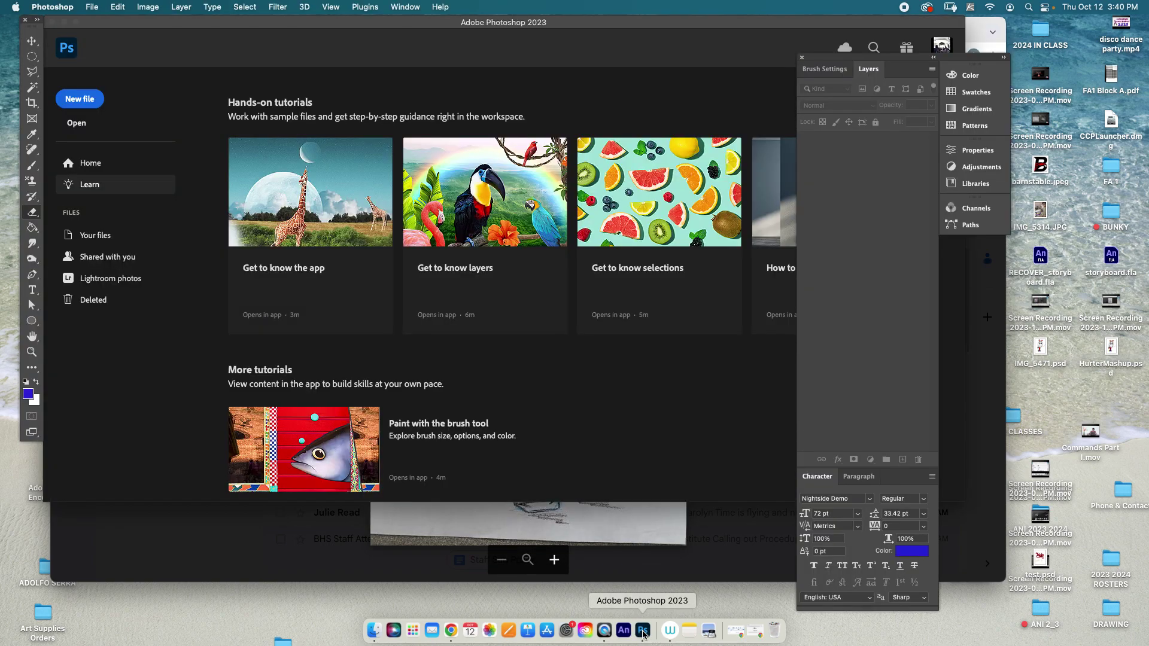
{"action": "left_click", "coordinate": [86, 101]}
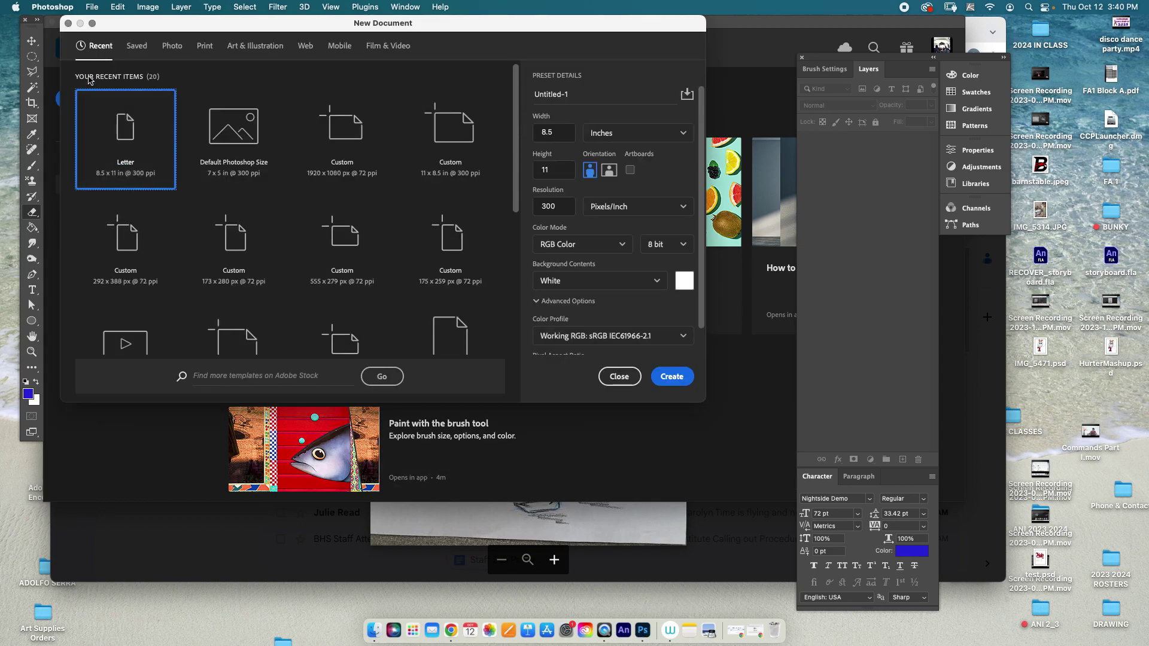
{"action": "left_click", "coordinate": [205, 48]}
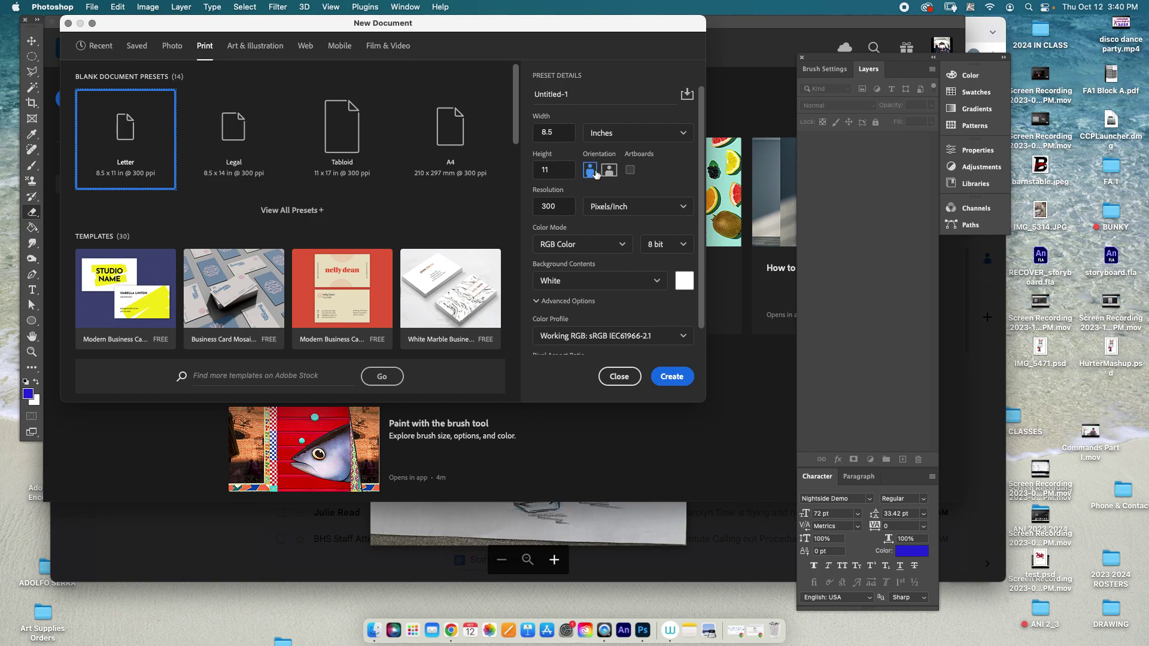
{"action": "left_click", "coordinate": [670, 376]}
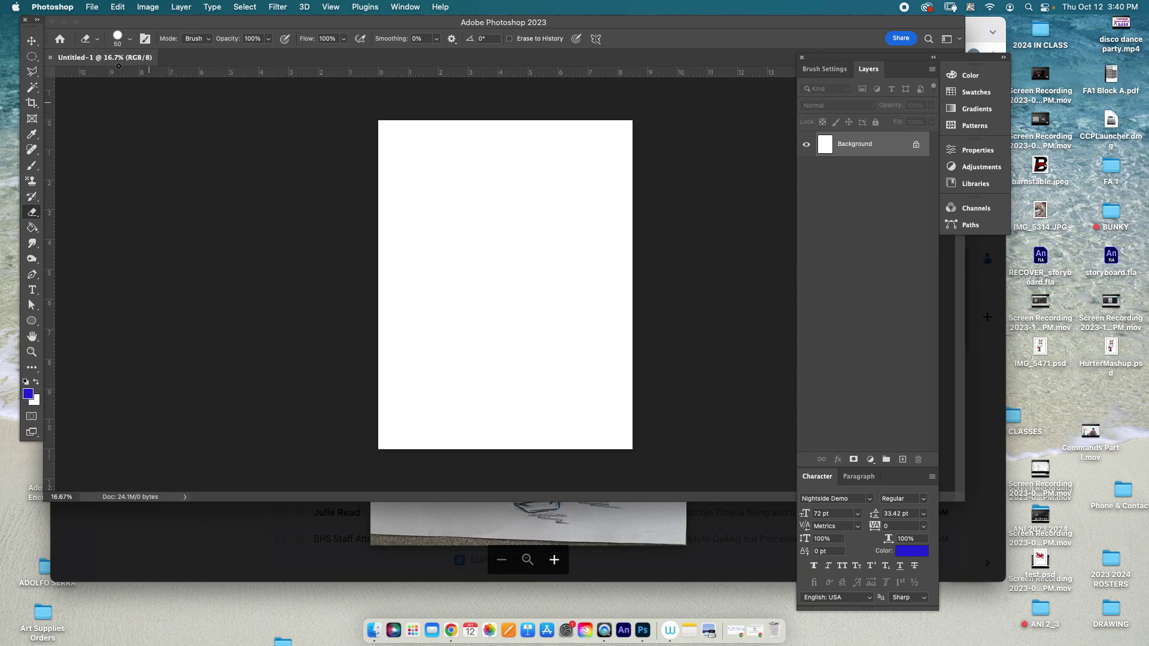
- Place IMG_5442 2 (1).jpg from the Downloads folder into the document as an embedded image
{"action": "left_click", "coordinate": [93, 8]}
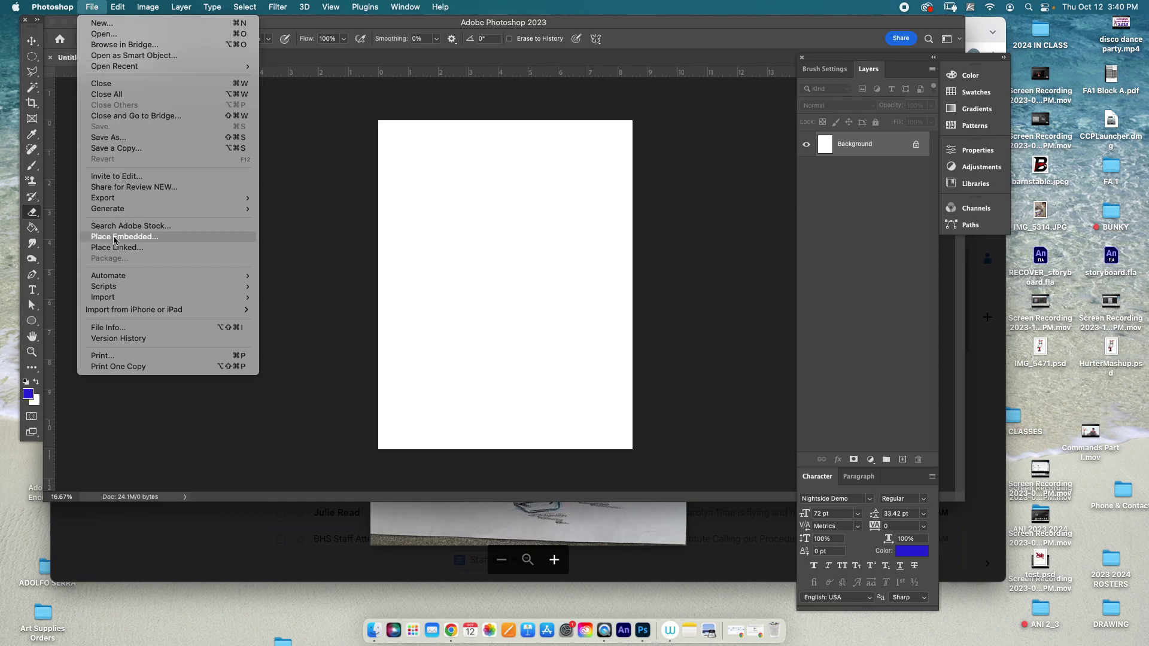
{"action": "left_click", "coordinate": [138, 239]}
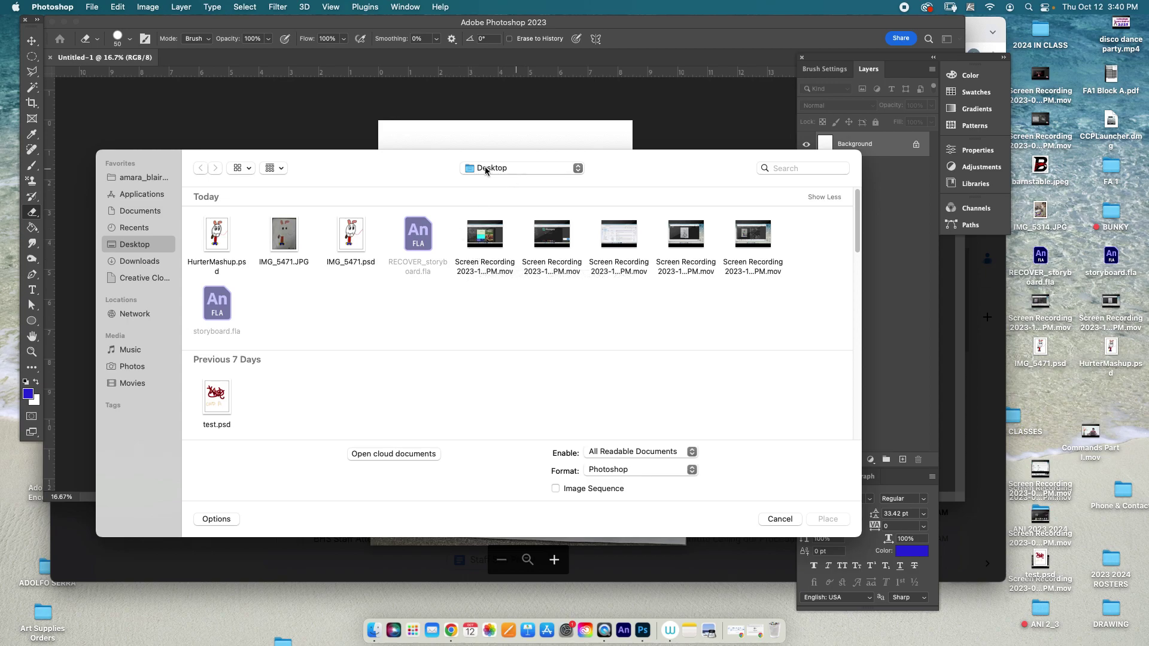
{"action": "left_click", "coordinate": [145, 264]}
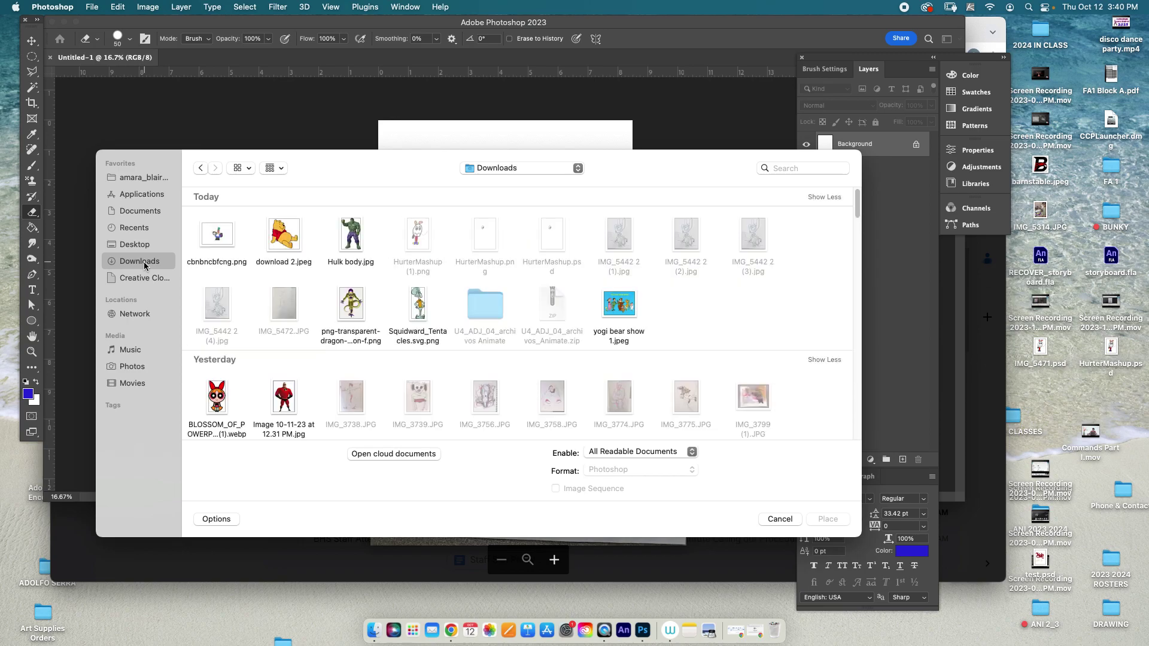
{"action": "left_click", "coordinate": [620, 239]}
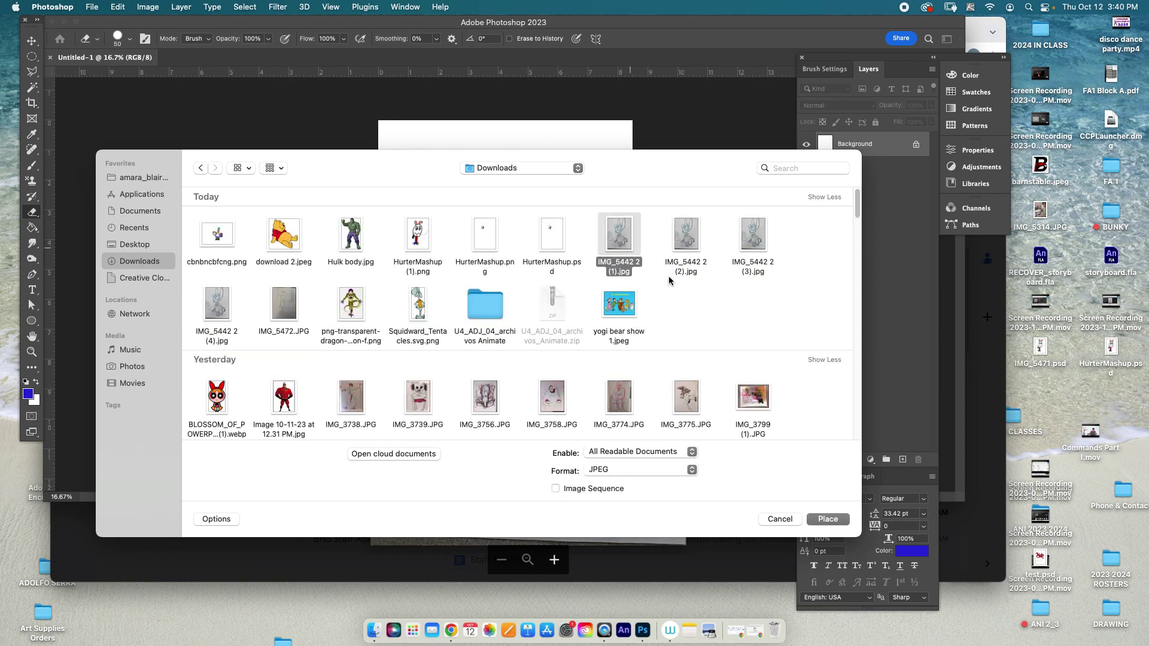
{"action": "left_click", "coordinate": [828, 520]}
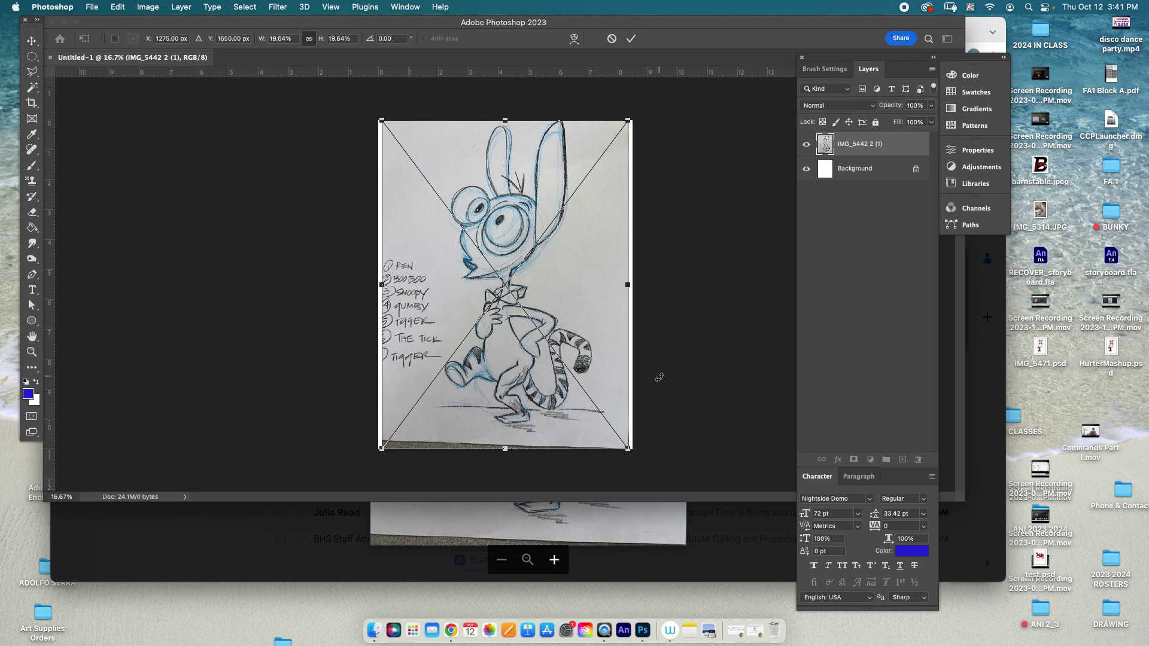
- Scale the placed sketch down to about 18%, position it within the page margins and commit the placement
{"action": "left_click", "coordinate": [384, 121]}
{"action": "left_click_drag", "start_coordinate": [384, 121], "coordinate": [402, 146]}
{"action": "left_click_drag", "start_coordinate": [507, 270], "coordinate": [509, 263]}
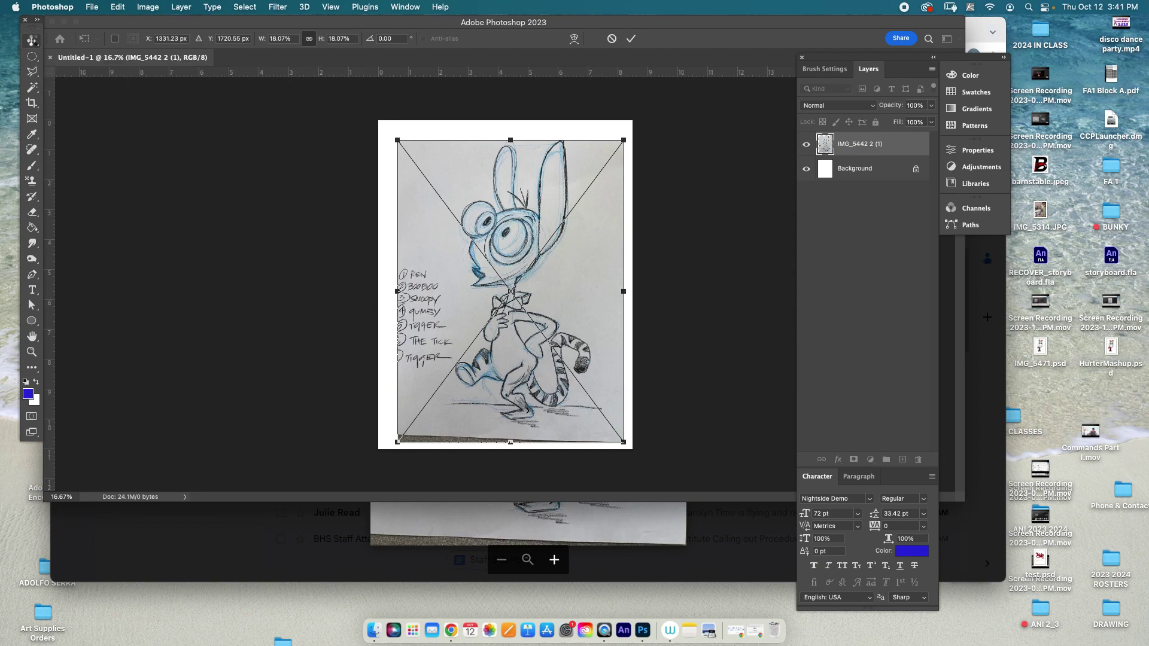
{"action": "left_click", "coordinate": [32, 40]}
{"action": "left_click", "coordinate": [248, 254]}
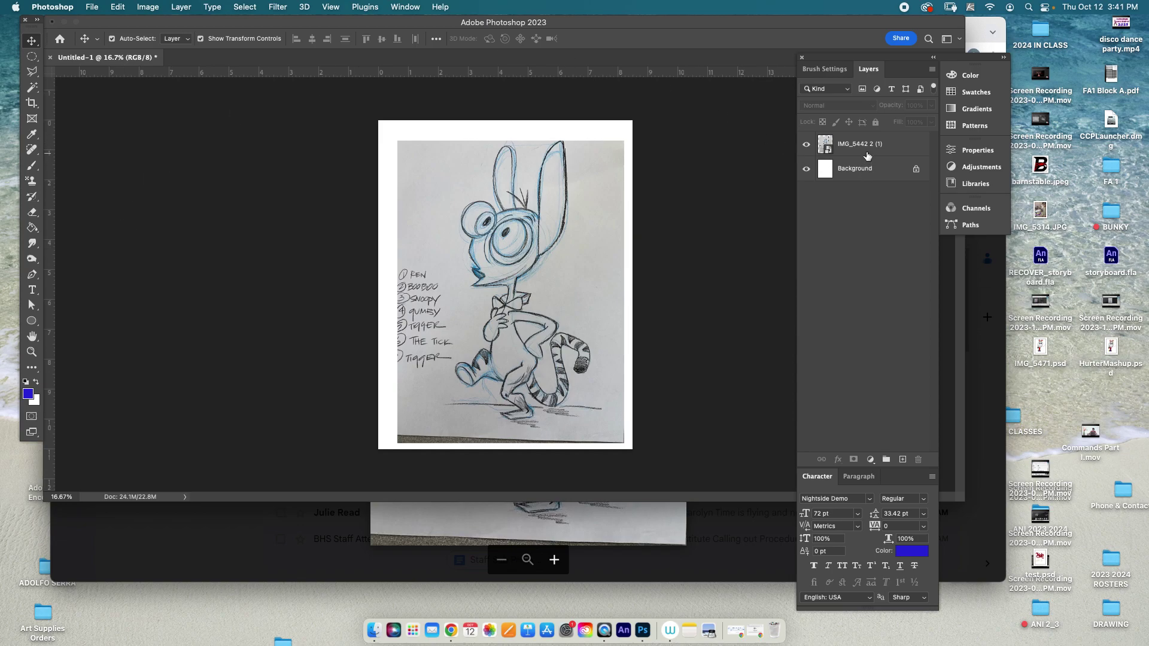
- Check the sketch and Background layers by toggling their visibility, and fully lock the sketch layer
{"action": "left_click", "coordinate": [806, 147]}
{"action": "left_click", "coordinate": [806, 147]}
{"action": "left_click", "coordinate": [806, 169]}
{"action": "left_click", "coordinate": [806, 168]}
{"action": "left_click", "coordinate": [897, 149]}
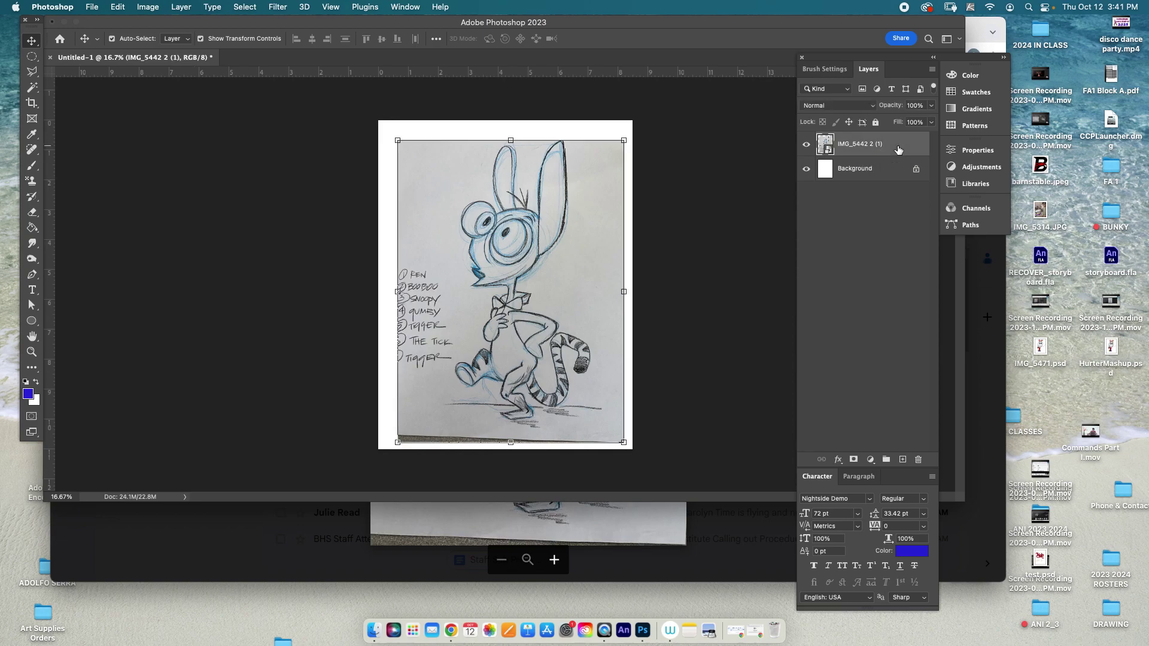
{"action": "left_click", "coordinate": [875, 122]}
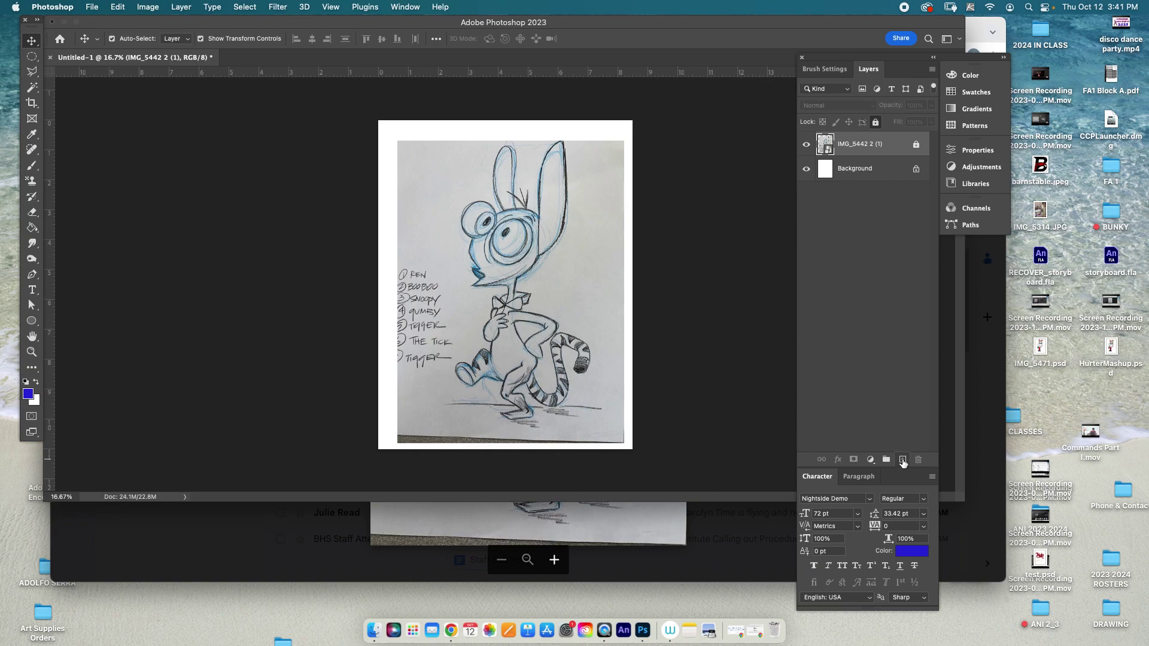
- Add a new layer above the sketch and name it "black"
{"action": "left_click", "coordinate": [903, 460]}
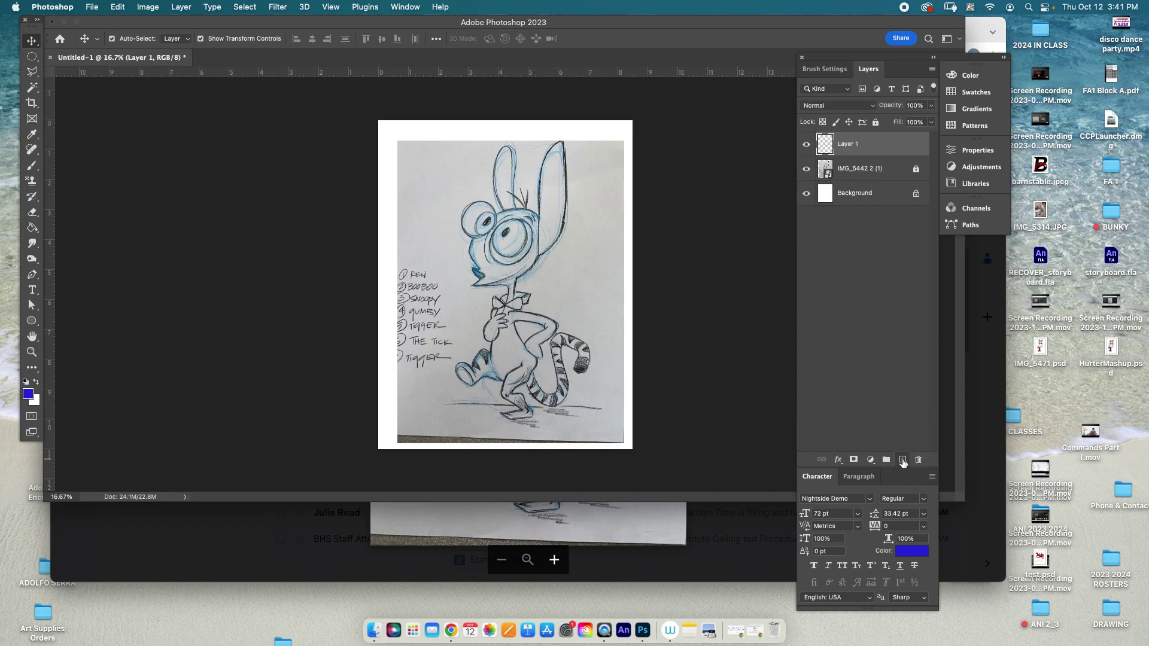
{"action": "double_click", "coordinate": [851, 144]}
{"action": "type", "text": "black"}
{"action": "left_click", "coordinate": [879, 273]}
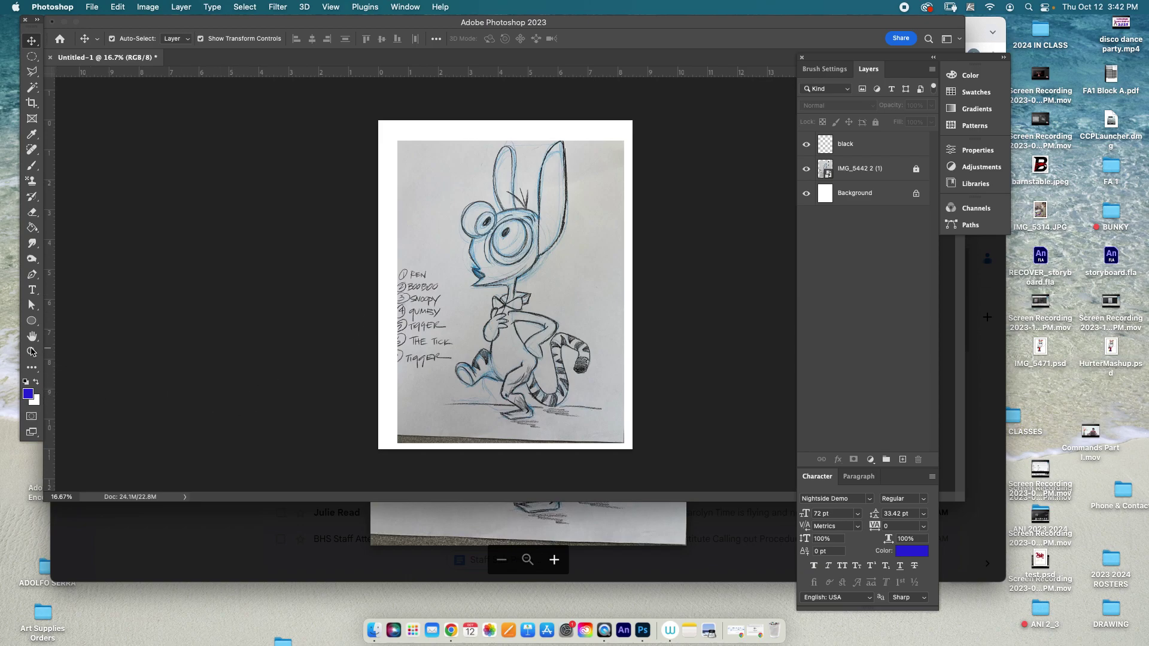
- Reset the colours to default black and white, choose the Brush tool, and make the "black" layer active for tracing the head
{"action": "left_click", "coordinate": [32, 352]}
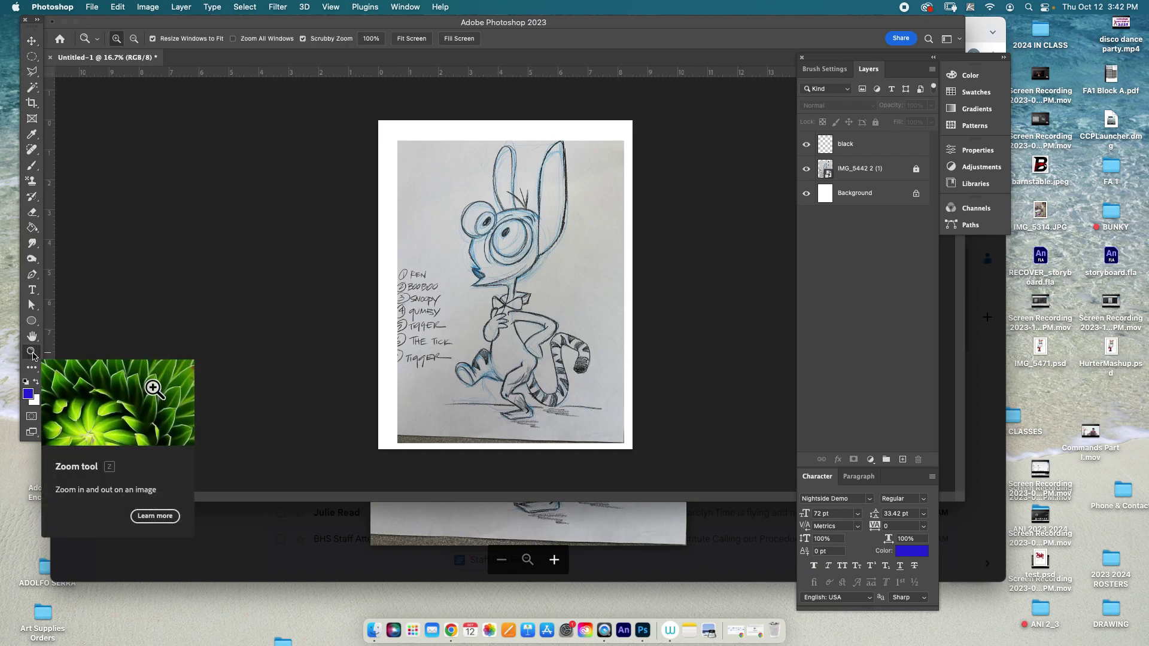
{"action": "left_click", "coordinate": [490, 241]}
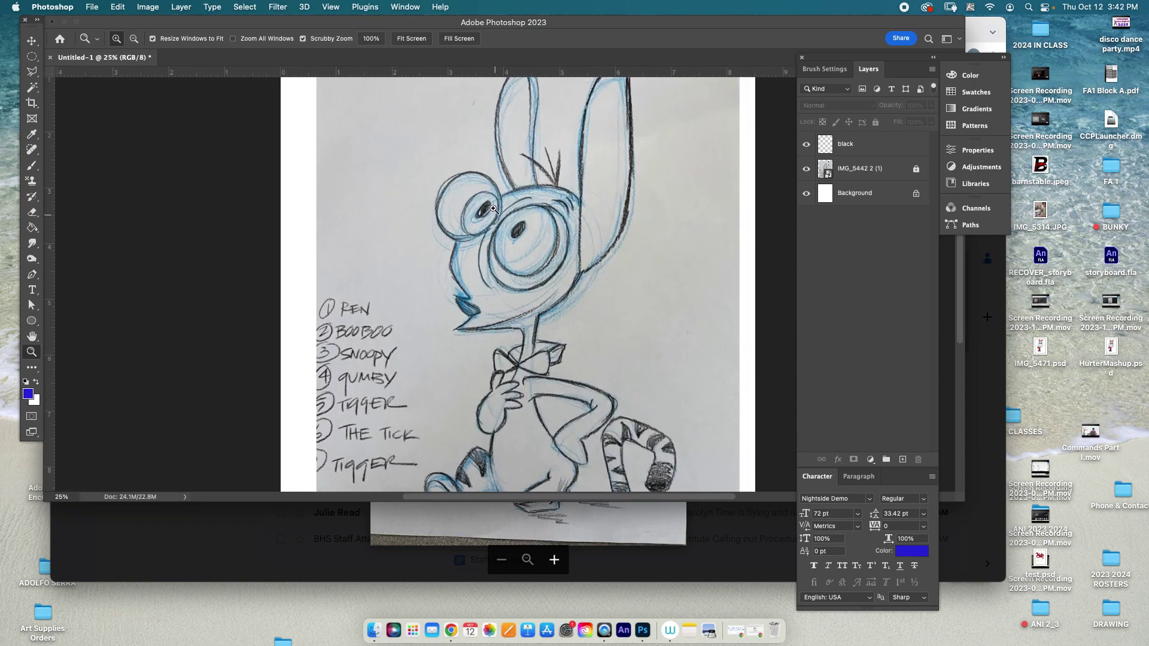
{"action": "left_click", "coordinate": [493, 209]}
{"action": "left_click", "coordinate": [493, 209]}
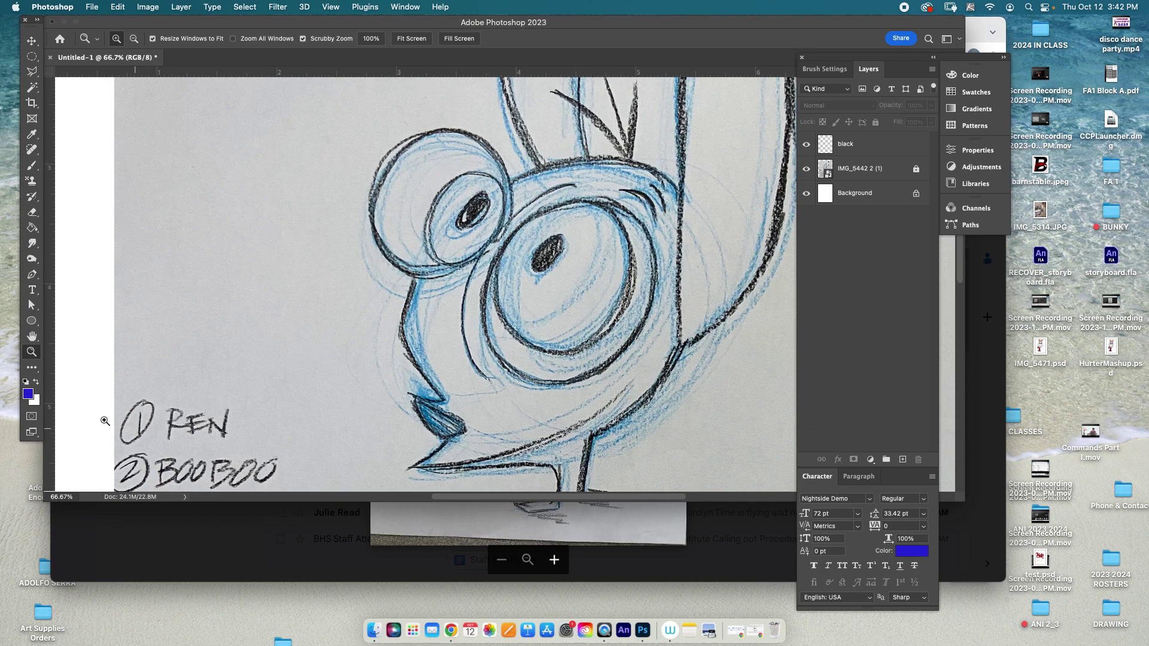
{"action": "left_click", "coordinate": [25, 382]}
{"action": "left_click", "coordinate": [32, 165]}
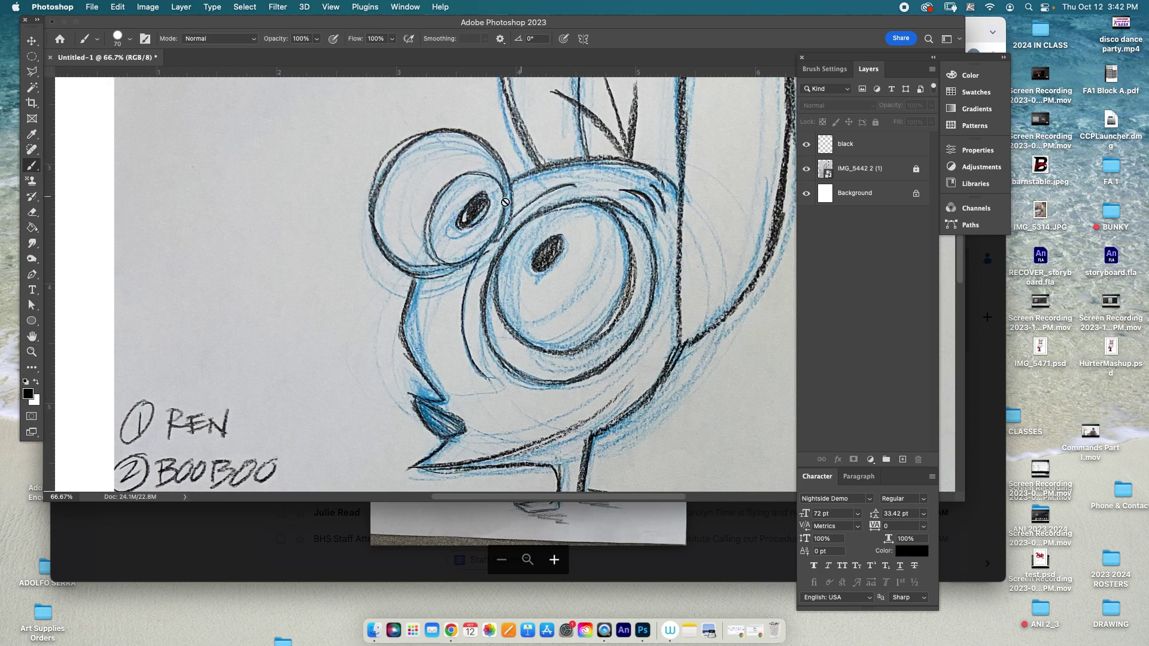
{"action": "left_click", "coordinate": [876, 147]}
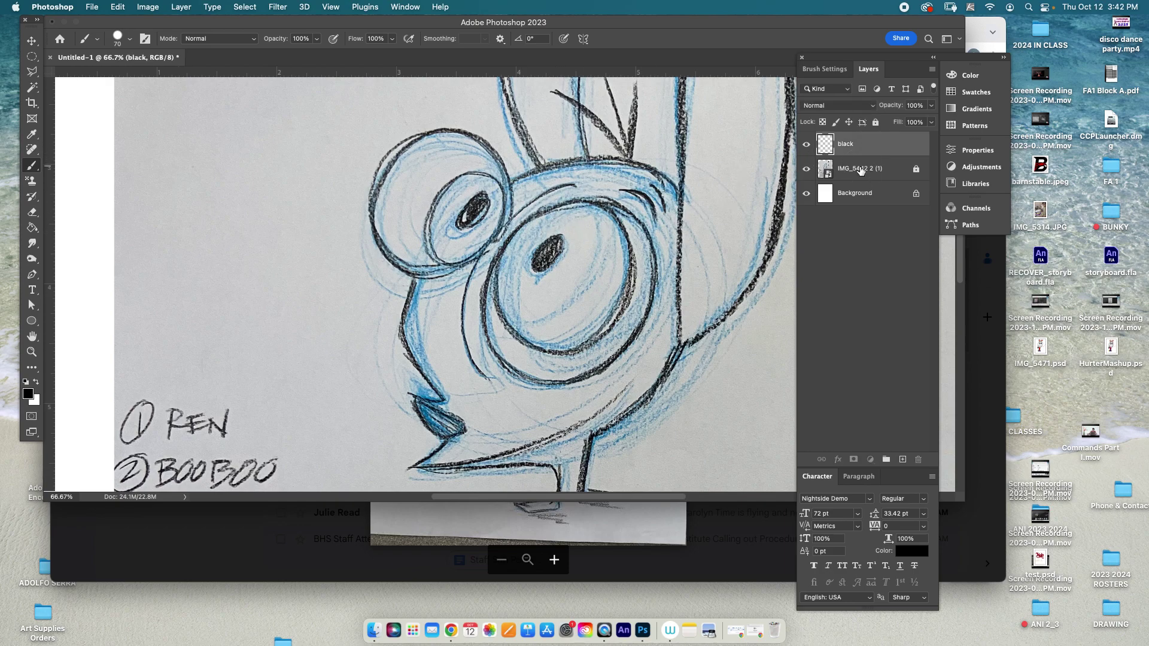
{"action": "left_click", "coordinate": [860, 168]}
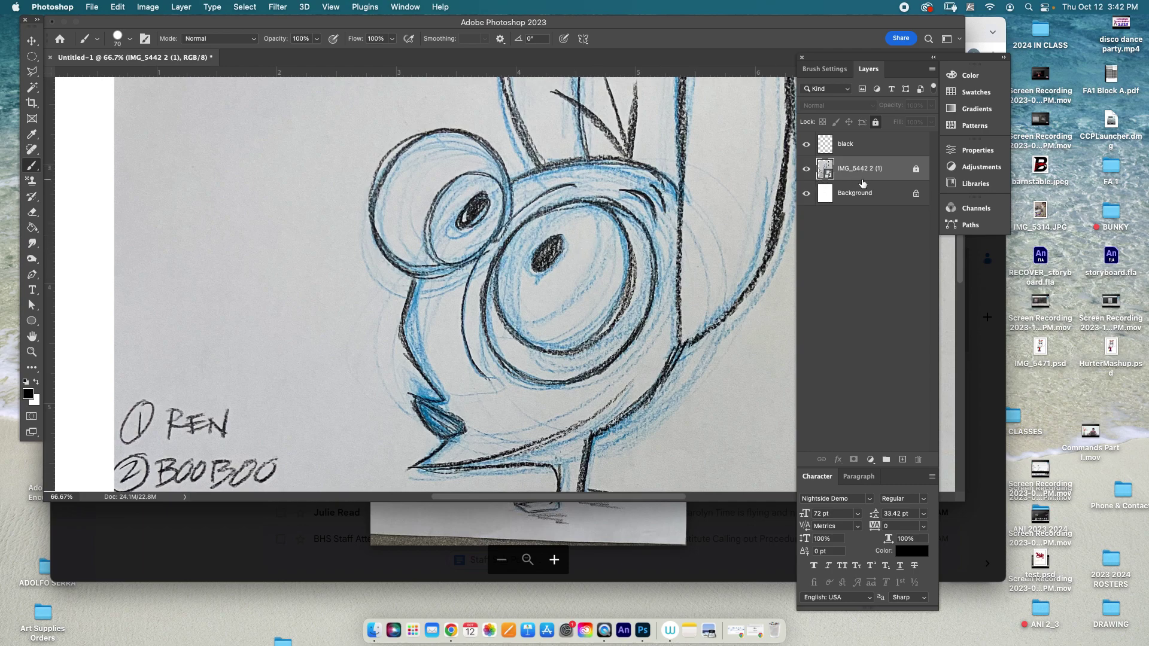
{"action": "left_click", "coordinate": [848, 146]}
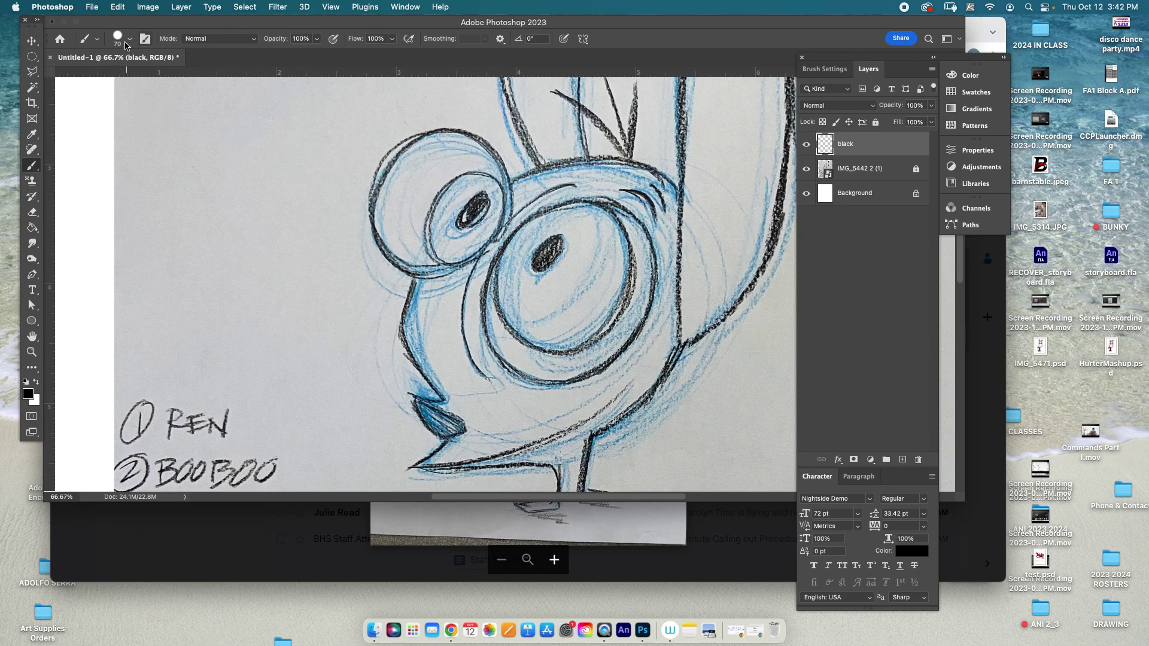
- Set the Hard Round brush to 14 px and trace the character's smaller eye, including its inner ring and pupil outline
{"action": "left_click", "coordinate": [130, 42]}
{"action": "left_click", "coordinate": [130, 42]}
{"action": "left_click", "coordinate": [130, 42]}
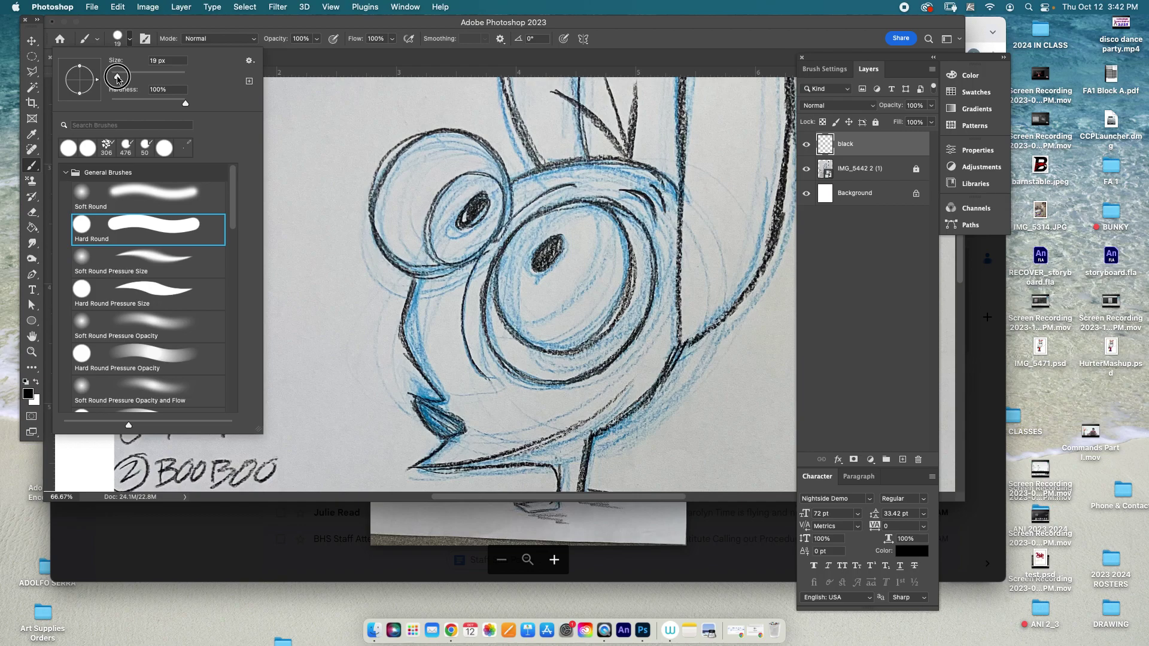
{"action": "left_click_drag", "start_coordinate": [120, 78], "coordinate": [116, 78]}
{"action": "mouse_move", "coordinate": [403, 148]}
{"action": "left_mouse_down"}
{"action": "mouse_move", "coordinate": [377, 187]}
{"action": "mouse_move", "coordinate": [388, 259]}
{"action": "mouse_move", "coordinate": [427, 272]}
{"action": "mouse_move", "coordinate": [469, 258]}
{"action": "mouse_move", "coordinate": [504, 224]}
{"action": "mouse_move", "coordinate": [499, 159]}
{"action": "mouse_move", "coordinate": [474, 134]}
{"action": "mouse_move", "coordinate": [435, 126]}
{"action": "mouse_move", "coordinate": [392, 154]}
{"action": "left_mouse_up"}
{"action": "mouse_move", "coordinate": [506, 219]}
{"action": "left_mouse_down"}
{"action": "mouse_move", "coordinate": [509, 196]}
{"action": "mouse_move", "coordinate": [484, 176]}
{"action": "mouse_move", "coordinate": [443, 181]}
{"action": "mouse_move", "coordinate": [427, 248]}
{"action": "mouse_move", "coordinate": [453, 268]}
{"action": "left_mouse_up"}
{"action": "mouse_move", "coordinate": [485, 197]}
{"action": "left_mouse_down"}
{"action": "mouse_move", "coordinate": [458, 225]}
{"action": "mouse_move", "coordinate": [487, 210]}
{"action": "mouse_move", "coordinate": [481, 197]}
{"action": "left_mouse_up"}
- Trace the face profile, mouth, jaw and start of the neck in black, and check the lines with the sketch layer hidden
{"action": "mouse_move", "coordinate": [420, 271]}
{"action": "left_mouse_down"}
{"action": "mouse_move", "coordinate": [400, 324]}
{"action": "mouse_move", "coordinate": [440, 398]}
{"action": "mouse_move", "coordinate": [417, 395]}
{"action": "mouse_move", "coordinate": [440, 435]}
{"action": "left_mouse_up"}
{"action": "mouse_move", "coordinate": [445, 437]}
{"action": "left_mouse_down"}
{"action": "mouse_move", "coordinate": [412, 466]}
{"action": "mouse_move", "coordinate": [494, 462]}
{"action": "mouse_move", "coordinate": [575, 419]}
{"action": "mouse_move", "coordinate": [580, 429]}
{"action": "left_mouse_up"}
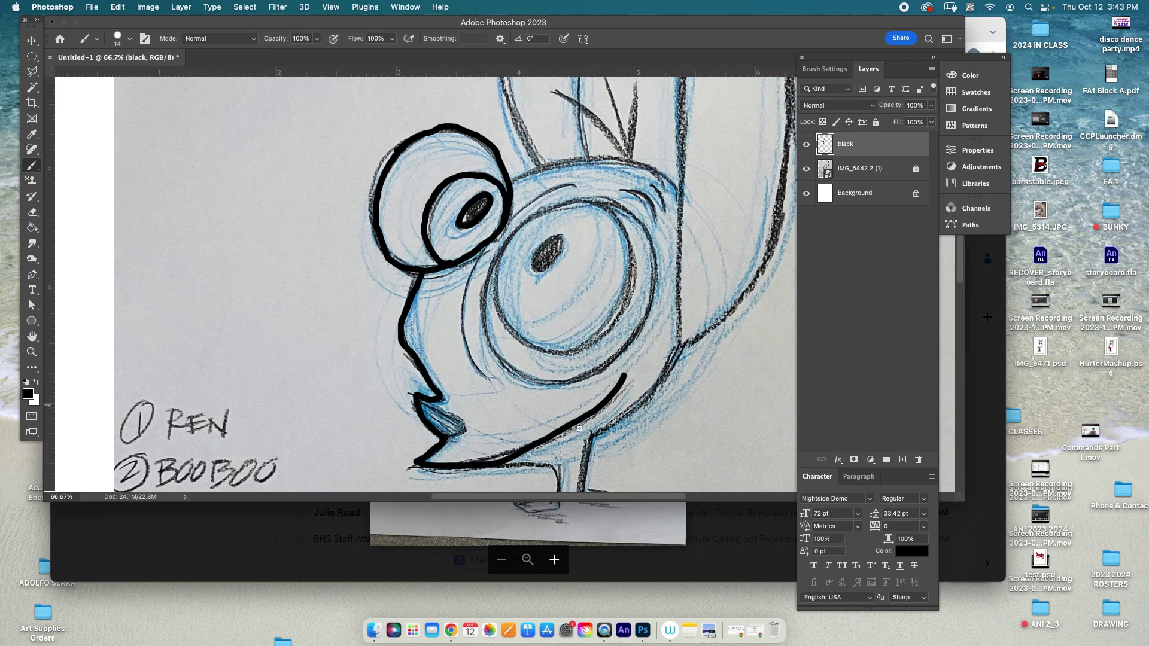
{"action": "mouse_move", "coordinate": [496, 463]}
{"action": "left_mouse_down"}
{"action": "mouse_move", "coordinate": [547, 465]}
{"action": "mouse_move", "coordinate": [553, 484]}
{"action": "left_mouse_up"}
{"action": "left_click", "coordinate": [807, 171]}
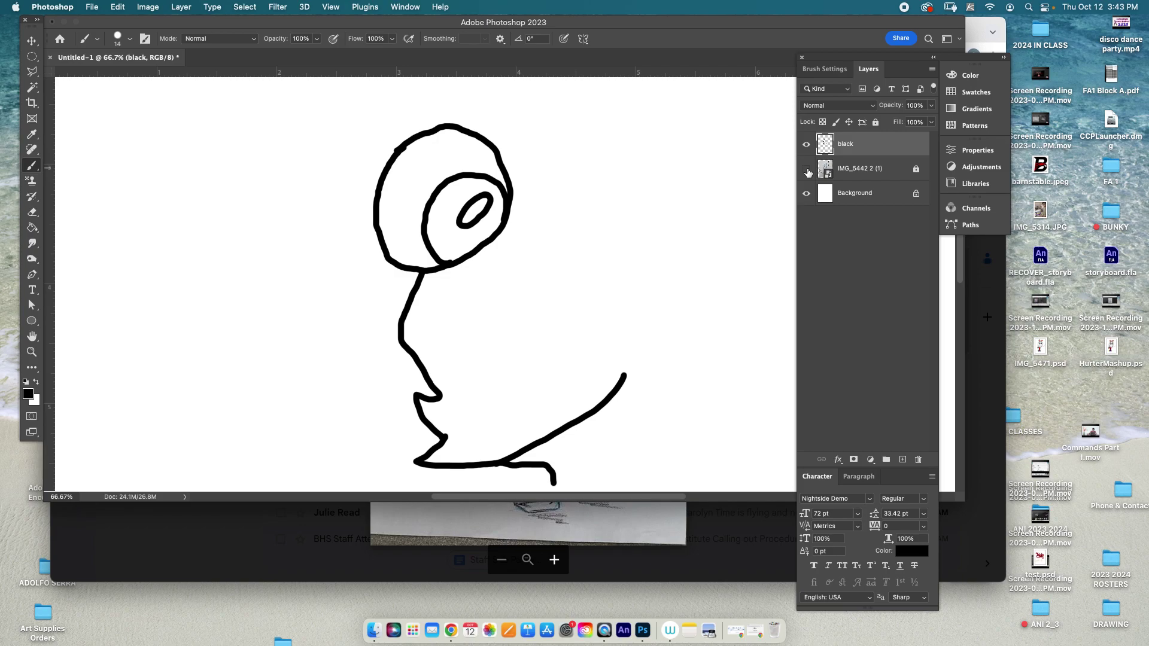
{"action": "left_click", "coordinate": [808, 171]}
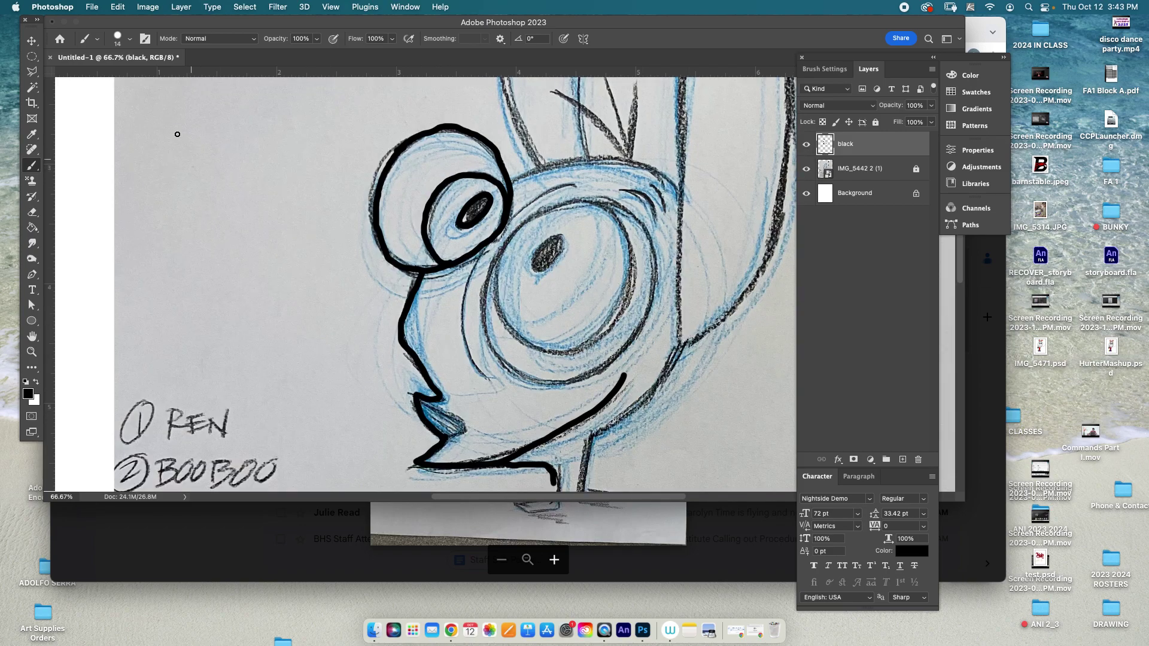
- Outline the dark pointed shape at the mouth with the same brush, and check the line work with the sketch hidden
{"action": "left_click", "coordinate": [130, 41]}
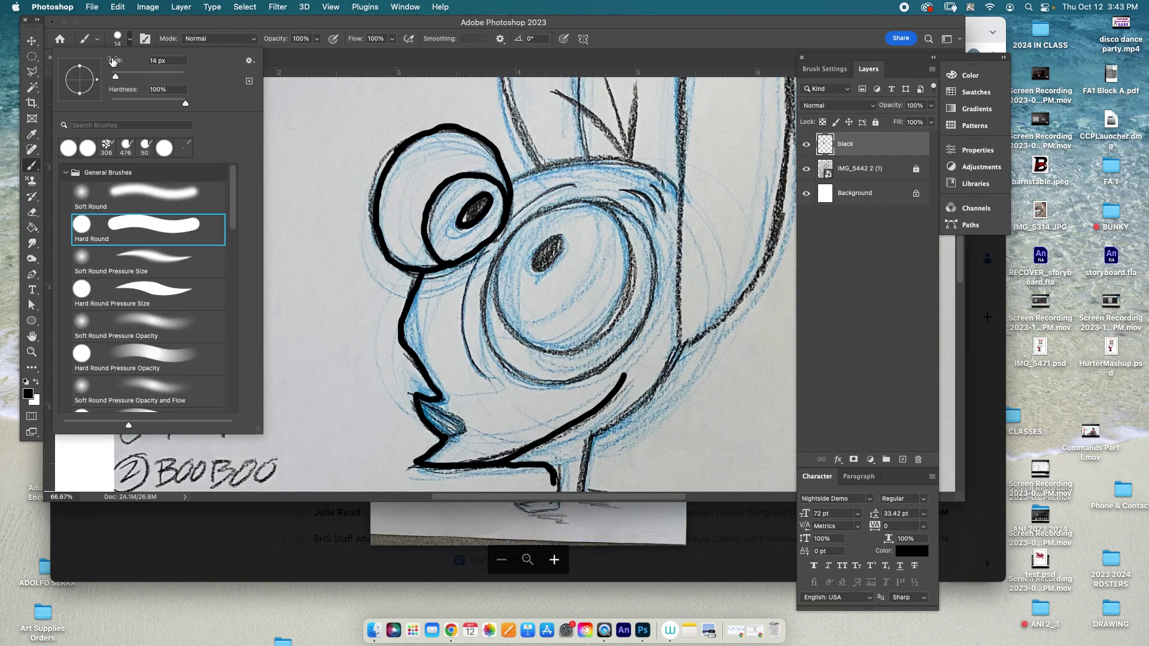
{"action": "mouse_move", "coordinate": [420, 396]}
{"action": "left_mouse_down"}
{"action": "mouse_move", "coordinate": [456, 421]}
{"action": "mouse_move", "coordinate": [441, 433]}
{"action": "left_mouse_up"}
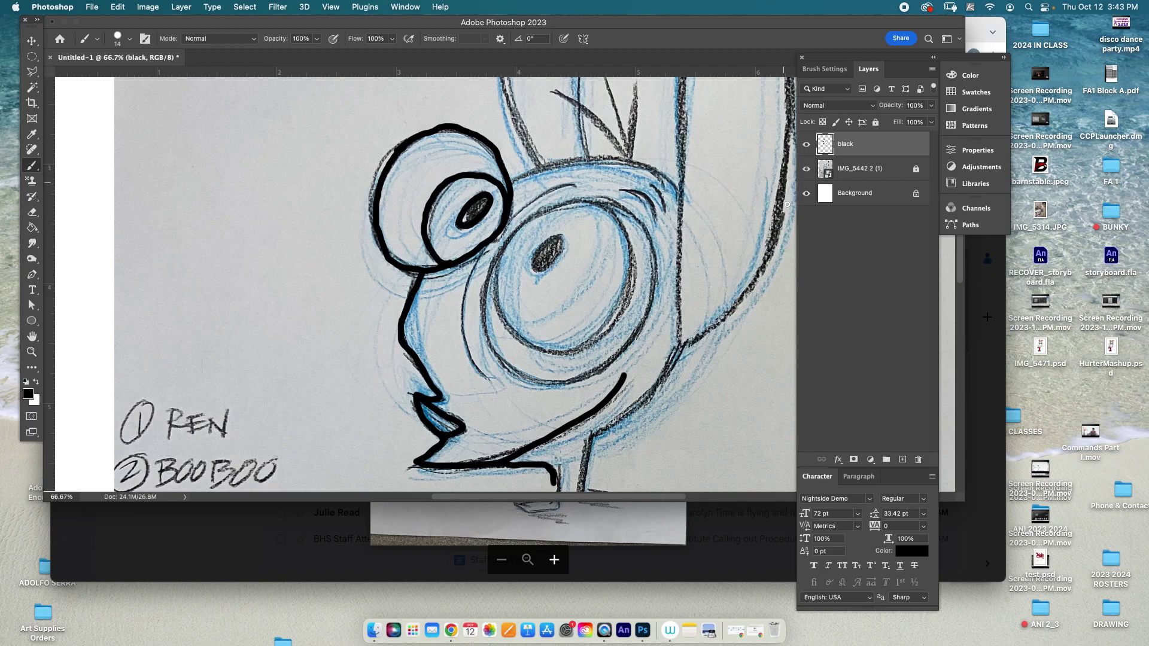
{"action": "left_click", "coordinate": [806, 172]}
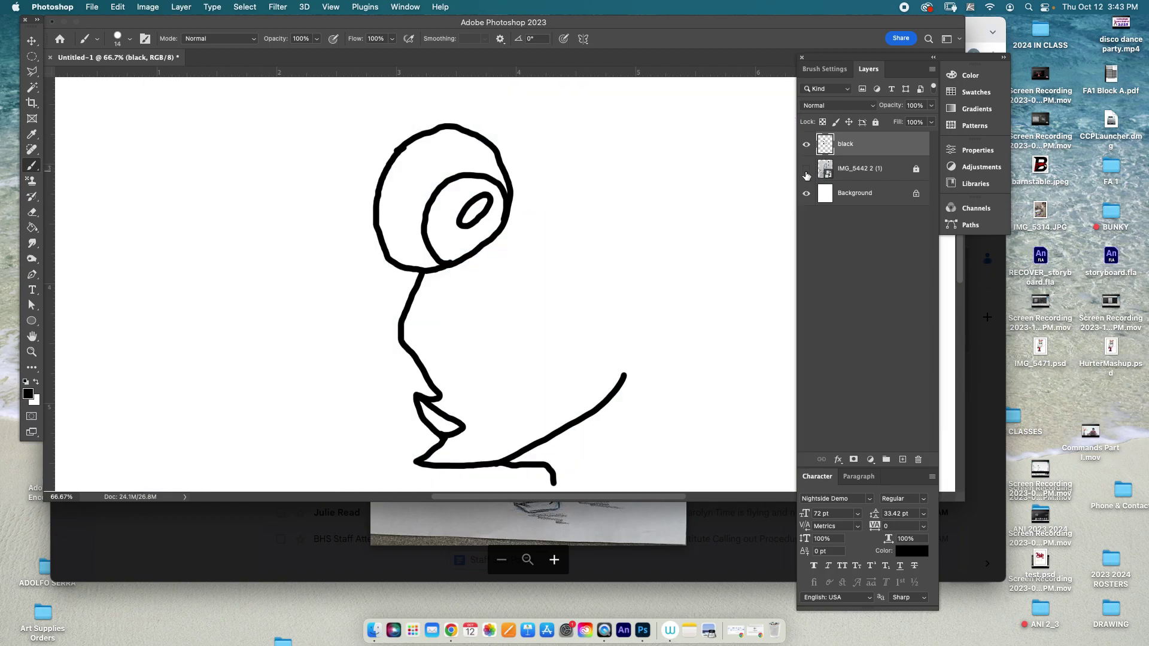
{"action": "left_click", "coordinate": [806, 172]}
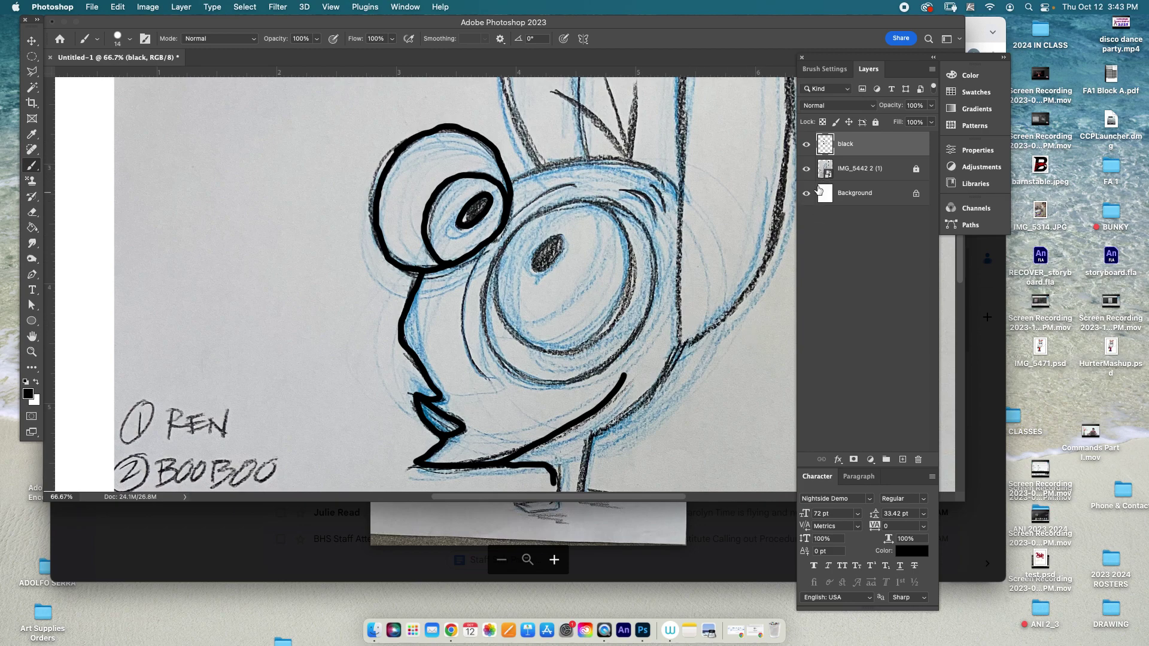
- Add a new layer directly above the sketch layer and name it "color"
{"action": "left_click", "coordinate": [867, 172]}
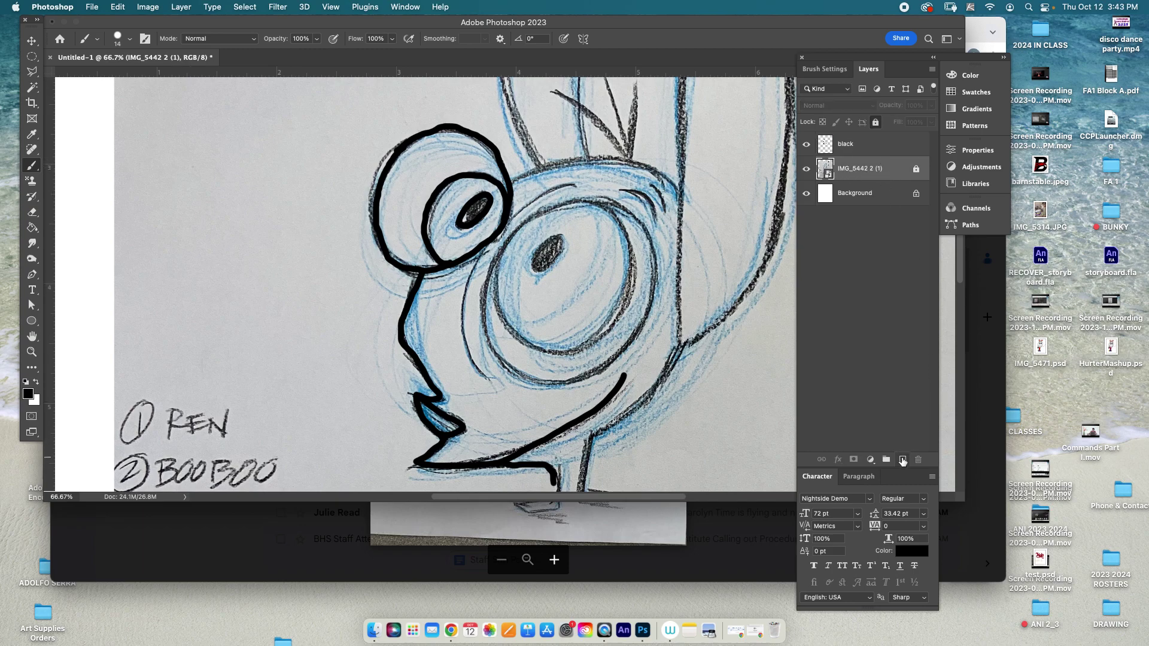
{"action": "left_click", "coordinate": [902, 460]}
{"action": "double_click", "coordinate": [851, 168]}
{"action": "type", "text": "co"}
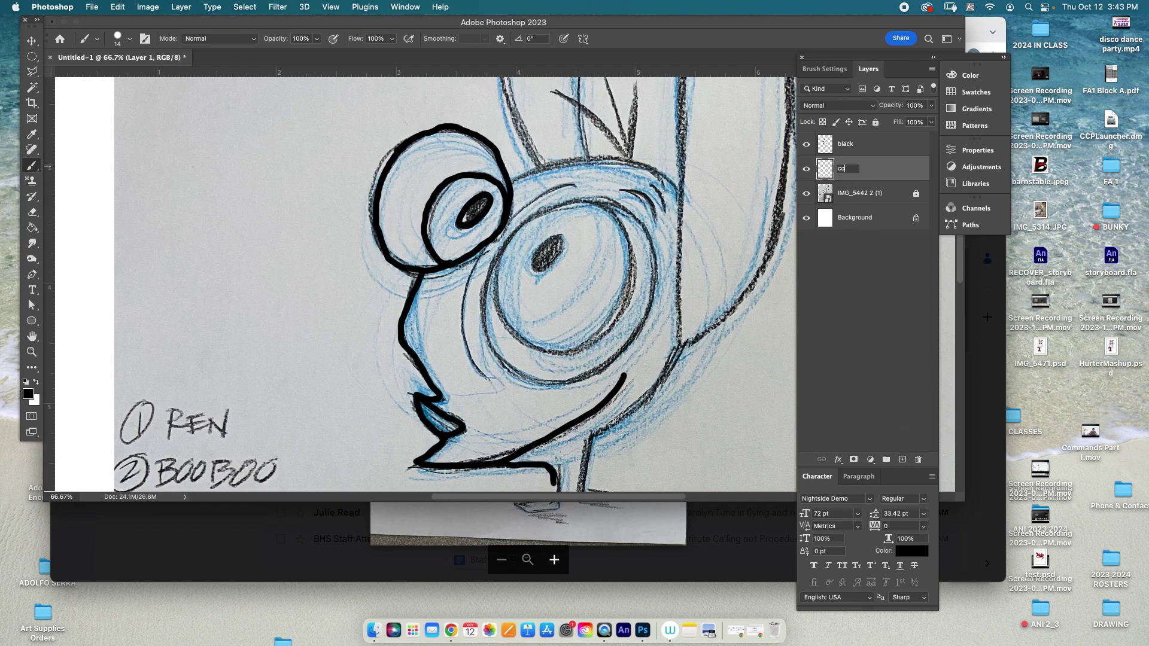
{"action": "key", "text": "Return"}
- Lock the "black" outline layer and make the "color" layer active for painting
{"action": "left_click", "coordinate": [882, 146]}
{"action": "left_click", "coordinate": [876, 122]}
{"action": "left_click", "coordinate": [888, 172]}
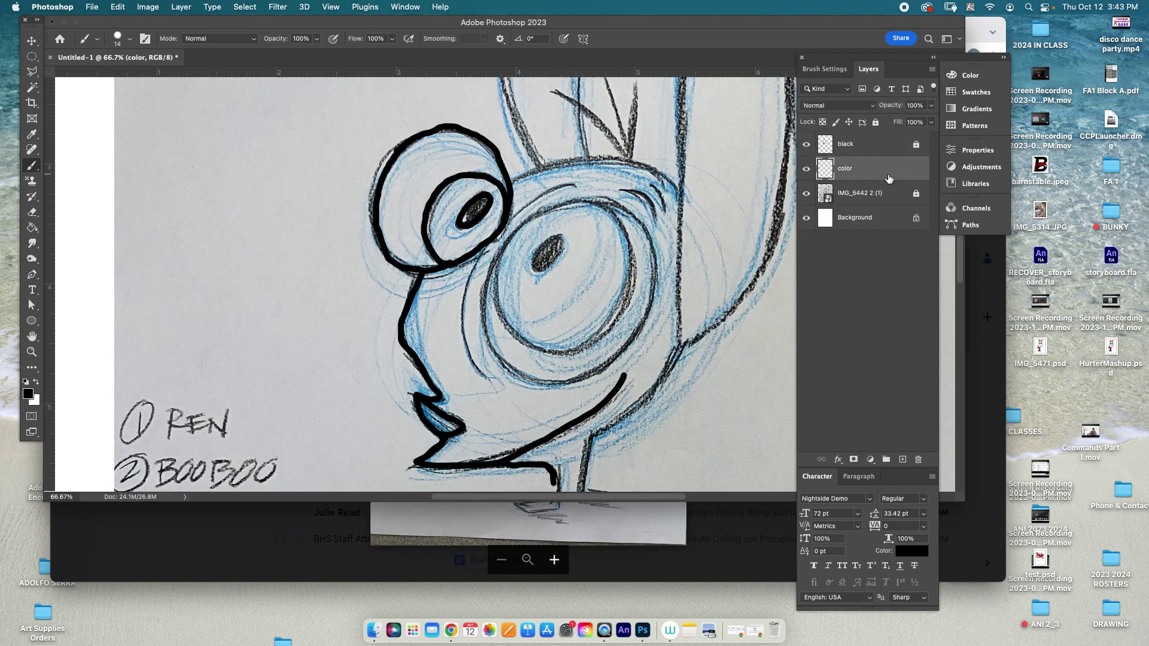
- Pick a bright green foreground colour, set the Hard Round brush to 87 px, and paint the smaller eye's iris
{"action": "left_click", "coordinate": [28, 395]}
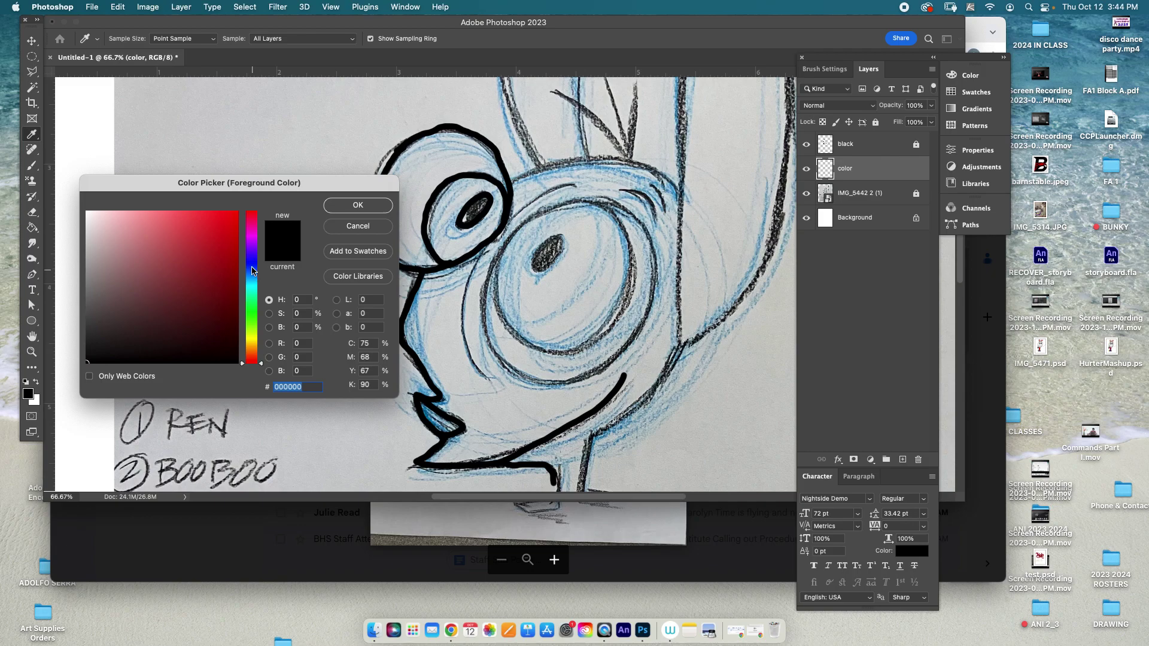
{"action": "left_click", "coordinate": [252, 303]}
{"action": "left_click", "coordinate": [226, 222]}
{"action": "left_click", "coordinate": [342, 207]}
{"action": "key", "text": "b"}
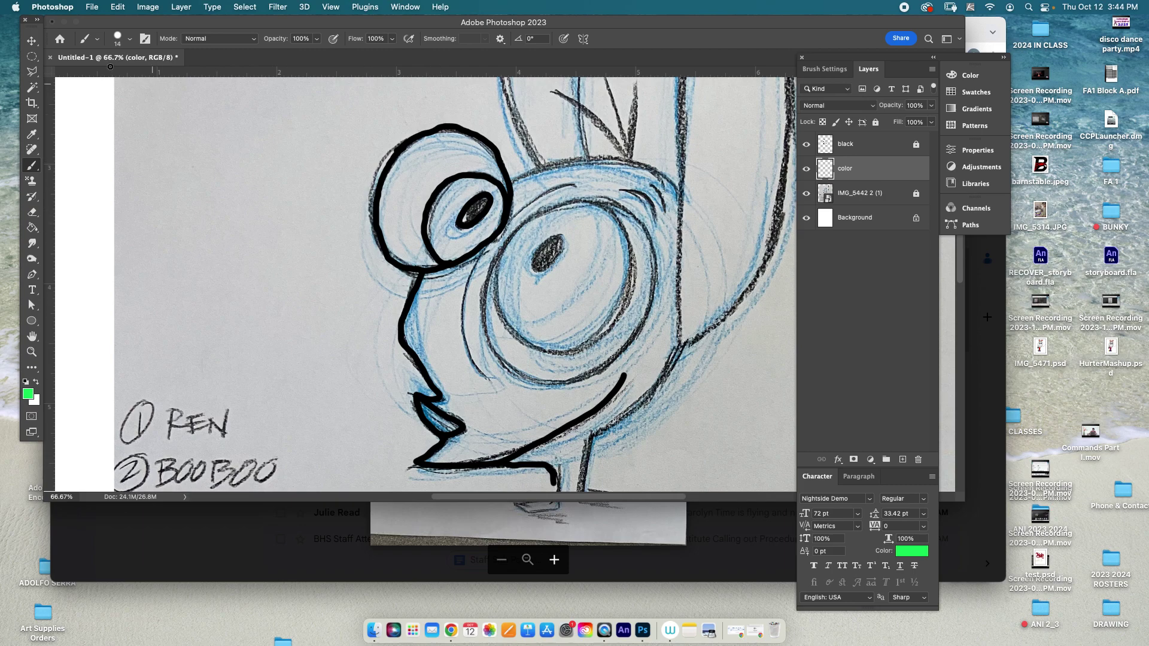
{"action": "left_click", "coordinate": [130, 40]}
{"action": "left_click", "coordinate": [145, 77]}
{"action": "mouse_move", "coordinate": [443, 210]}
{"action": "left_mouse_down"}
{"action": "mouse_move", "coordinate": [475, 228]}
{"action": "mouse_move", "coordinate": [478, 198]}
{"action": "mouse_move", "coordinate": [457, 200]}
{"action": "mouse_move", "coordinate": [467, 195]}
{"action": "mouse_move", "coordinate": [447, 219]}
{"action": "mouse_move", "coordinate": [481, 199]}
{"action": "mouse_move", "coordinate": [483, 213]}
{"action": "mouse_move", "coordinate": [449, 243]}
{"action": "left_mouse_up"}
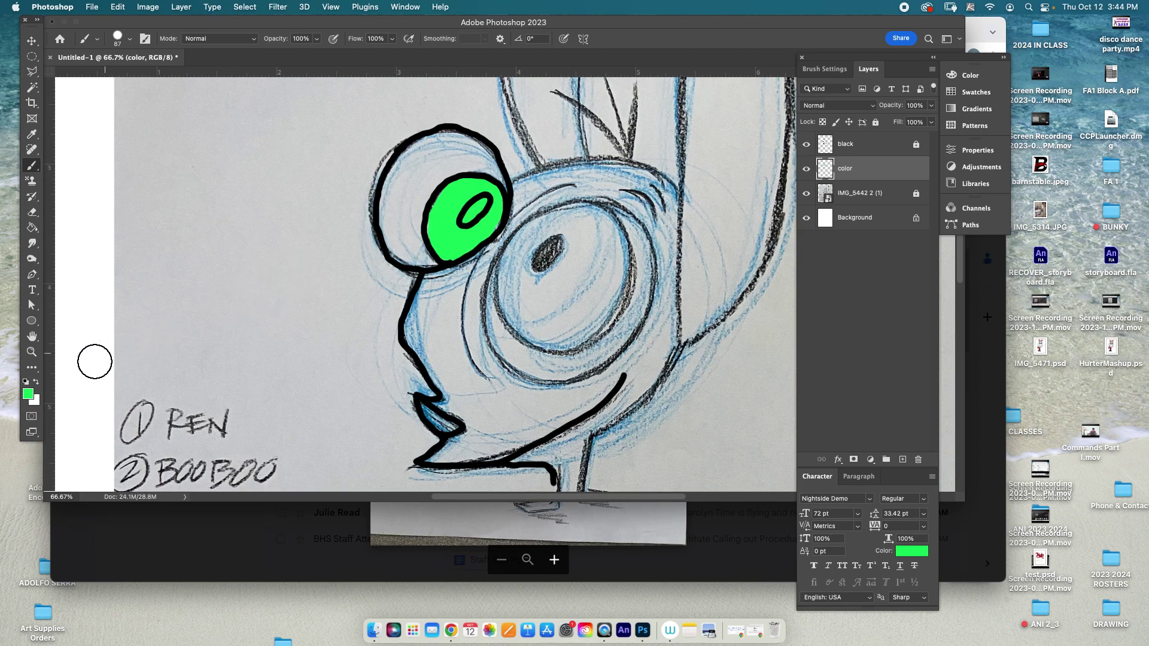
- Reset the foreground colour to black, reduce the brush to 33 px, and fill in the smaller eye's pupil
{"action": "left_click", "coordinate": [25, 384]}
{"action": "left_click", "coordinate": [131, 40]}
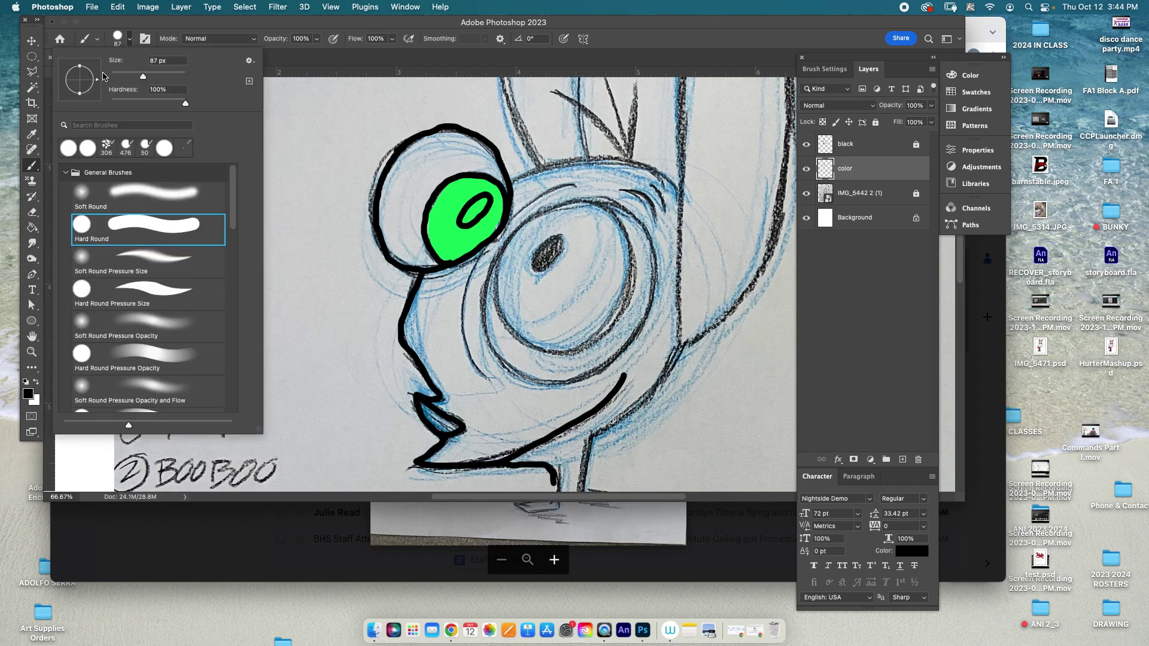
{"action": "left_click_drag", "start_coordinate": [130, 76], "coordinate": [123, 77]}
{"action": "left_click_drag", "start_coordinate": [481, 204], "coordinate": [462, 222]}
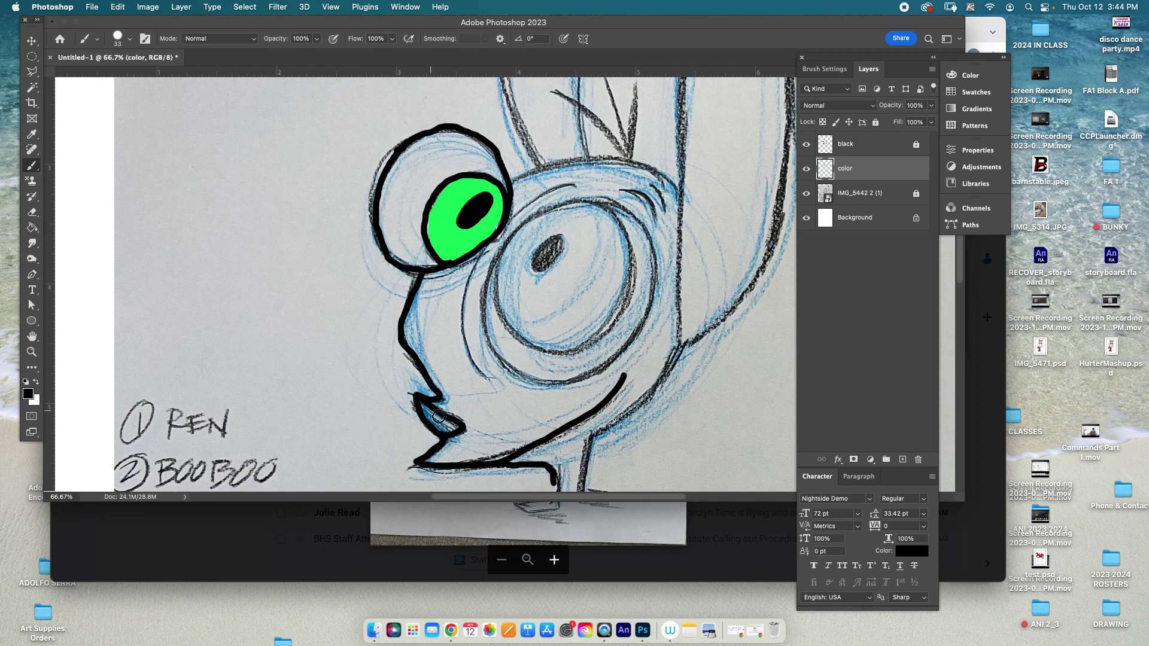
- Set the foreground colour to light pink f2b9b9 and paint inside the pointed shape at the mouth
{"action": "left_click", "coordinate": [27, 393]}
{"action": "left_click", "coordinate": [118, 220]}
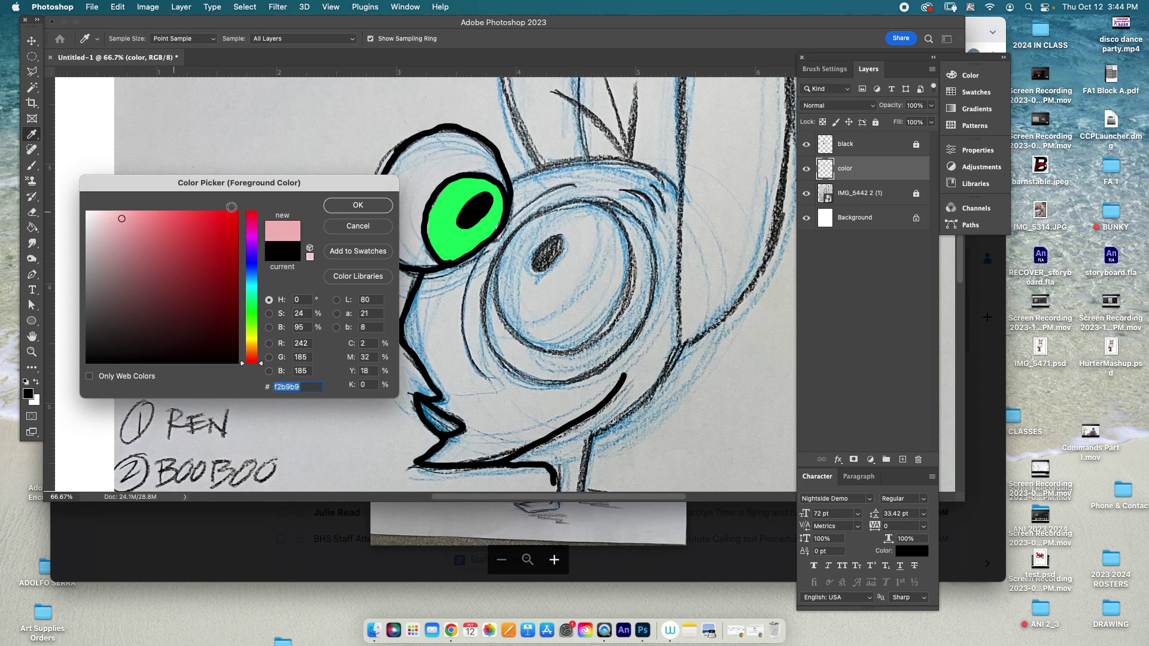
{"action": "left_click", "coordinate": [355, 205]}
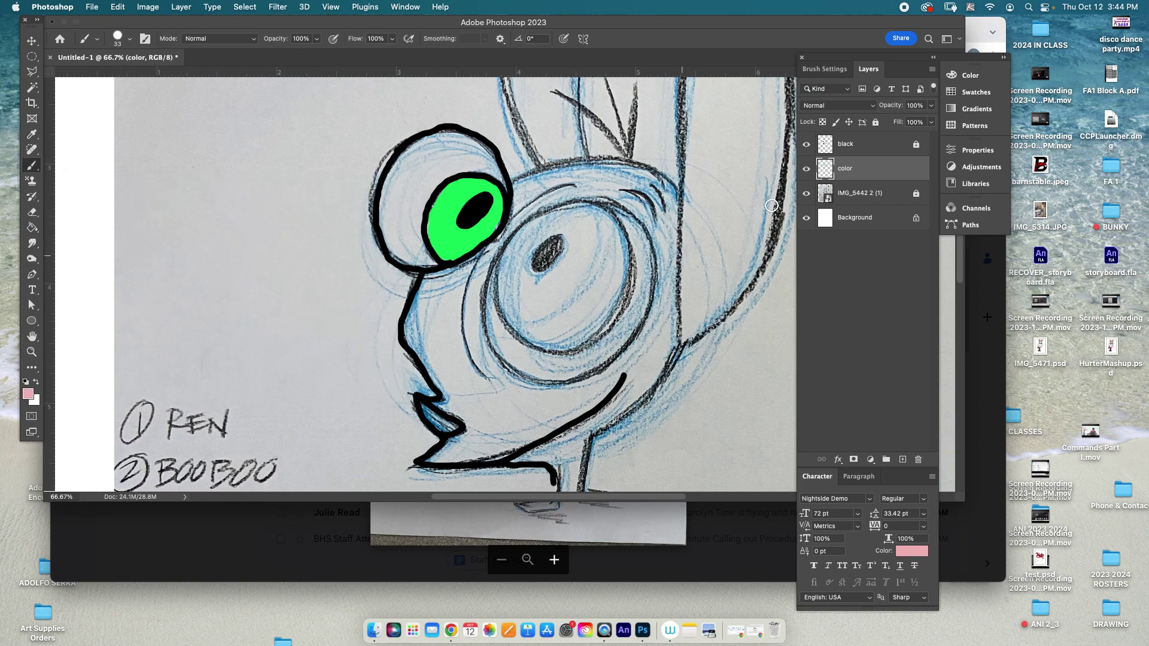
{"action": "mouse_move", "coordinate": [420, 403]}
{"action": "left_mouse_down"}
{"action": "mouse_move", "coordinate": [455, 426]}
{"action": "mouse_move", "coordinate": [428, 416]}
{"action": "mouse_move", "coordinate": [434, 431]}
{"action": "left_mouse_up"}
- Check the coloured line work on the whole page with the sketch layer hidden, and show the sketch again
{"action": "key", "text": "super+minus"}
{"action": "key", "text": "super+minus"}
{"action": "key", "text": "super+minus"}
{"action": "key", "text": "super+minus"}
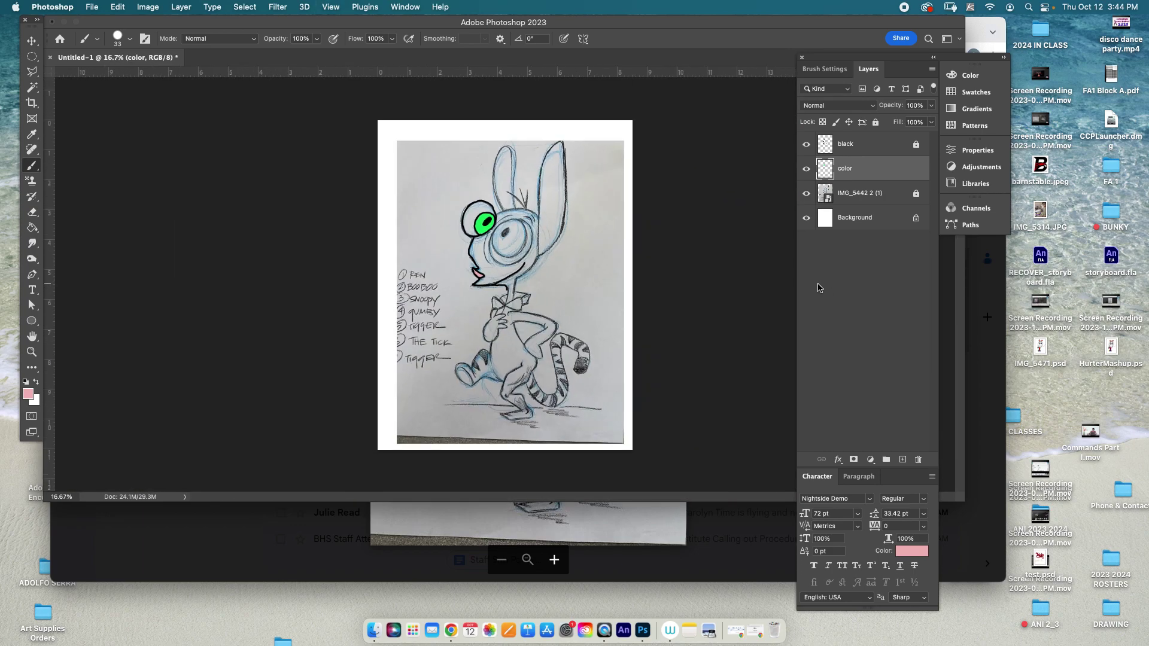
{"action": "left_click", "coordinate": [807, 194]}
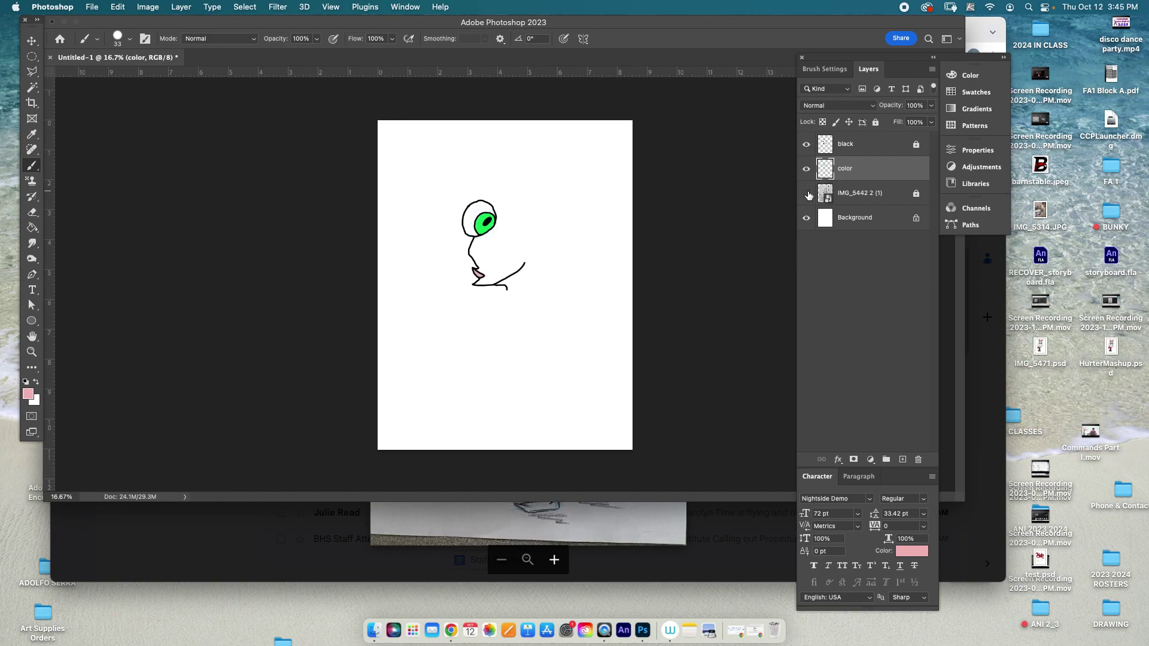
{"action": "left_click", "coordinate": [807, 194]}
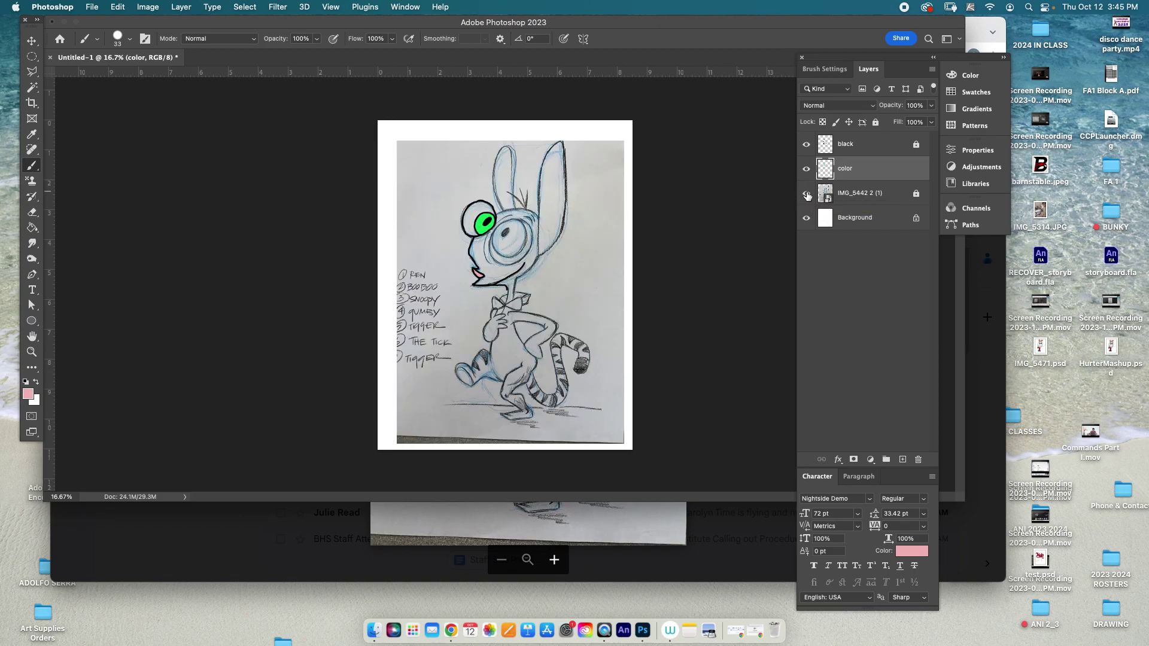